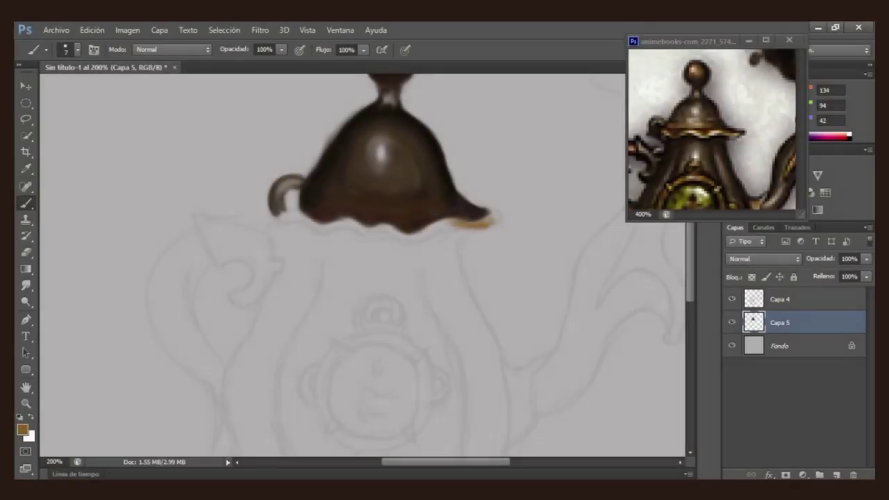
# Paint a gold trim with a light highlight along the lid rim, then dark brown beneath it.
pyautogui.moveTo(455, 228)
pyautogui.mouseDown()
pyautogui.moveTo(399, 239)
pyautogui.moveTo(441, 233)
pyautogui.moveTo(466, 215)
pyautogui.mouseUp()
pyautogui.moveTo(415, 234); pyautogui.dragTo(483, 222)
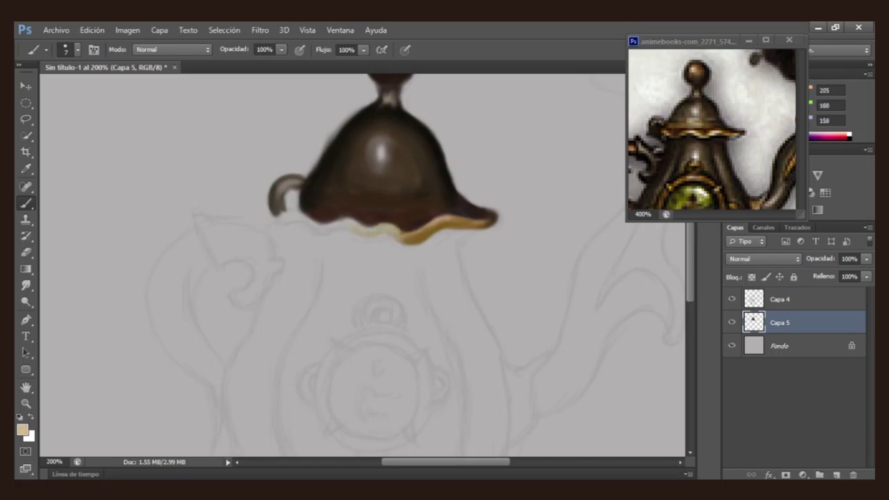
pyautogui.moveTo(290, 213); pyautogui.dragTo(342, 235)
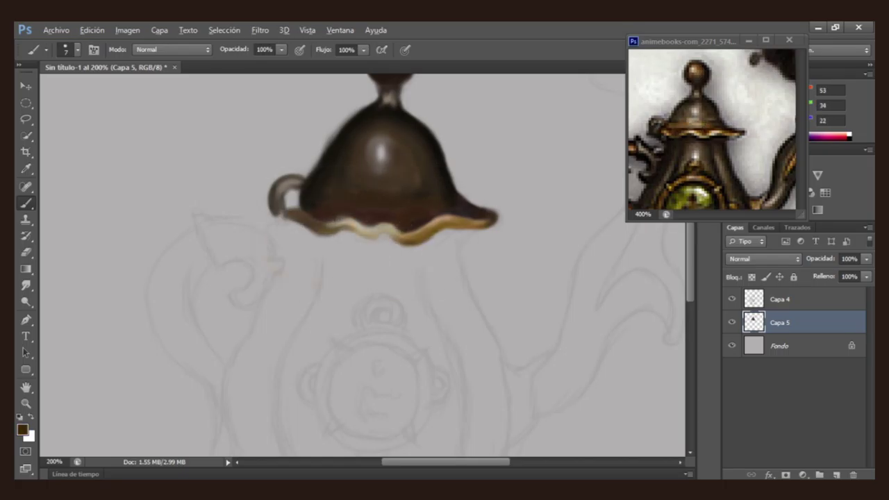
pyautogui.scroll(-1, 445, 216)
pyautogui.moveTo(425, 221)
pyautogui.mouseDown()
pyautogui.moveTo(455, 207)
pyautogui.moveTo(456, 223)
pyautogui.moveTo(457, 206)
pyautogui.mouseUp()
# Deepen the shadow under the rim with near-black and dark brown strokes using a smaller brush.
pyautogui.keyDown('alt'); pyautogui.click(708, 136); pyautogui.keyUp('alt')
pyautogui.moveTo(375, 213); pyautogui.dragTo(457, 221)
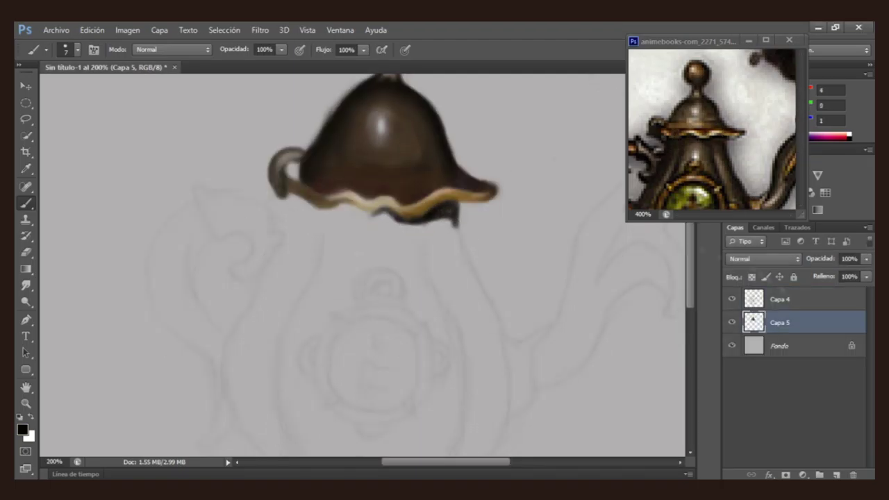
pyautogui.click(780, 299)
pyautogui.hotkey('alt', '[')
pyautogui.moveTo(350, 225)
pyautogui.mouseDown()
pyautogui.moveTo(334, 240)
pyautogui.moveTo(312, 208)
pyautogui.mouseUp()
# Paint soft brown blotches under the left rim and a long dark stroke down the right side.
pyautogui.moveTo(372, 209)
pyautogui.mouseDown()
pyautogui.moveTo(313, 221)
pyautogui.moveTo(313, 254)
pyautogui.mouseUp()
pyautogui.moveTo(347, 229); pyautogui.dragTo(281, 215)
pyautogui.moveTo(361, 212)
pyautogui.mouseDown()
pyautogui.moveTo(404, 223)
pyautogui.moveTo(403, 242)
pyautogui.moveTo(440, 296)
pyautogui.mouseUp()
pyautogui.rightClick(453, 230)
pyautogui.moveTo(451, 215)
pyautogui.mouseDown()
pyautogui.moveTo(473, 299)
pyautogui.moveTo(500, 348)
pyautogui.mouseUp()
pyautogui.rightClick(434, 236)
pyautogui.moveTo(444, 218)
pyautogui.mouseDown()
pyautogui.moveTo(400, 247)
pyautogui.moveTo(462, 288)
pyautogui.mouseUp()
# Extend darker brown under the right rim and add strands down from the left rim at size 19.
pyautogui.keyDown('alt'); pyautogui.click(658, 204); pyautogui.keyUp('alt')
pyautogui.moveTo(435, 232); pyautogui.dragTo(490, 351)
pyautogui.rightClick(453, 261)
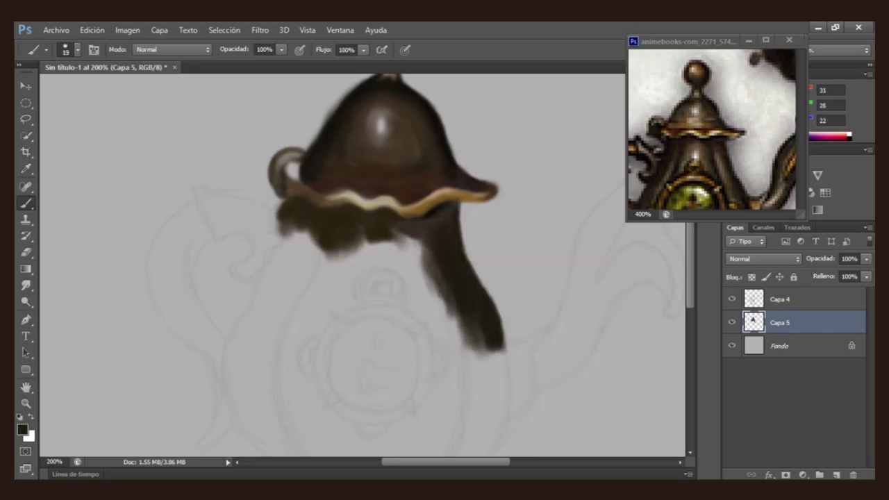
pyautogui.moveTo(284, 209)
pyautogui.mouseDown()
pyautogui.moveTo(243, 318)
pyautogui.moveTo(278, 264)
pyautogui.mouseUp()
pyautogui.moveTo(299, 259); pyautogui.dragTo(323, 257)
pyautogui.hotkey('ctrl', 'z')
# Fill under the middle of the rim with dark brown and widen the left hanging strand.
pyautogui.rightClick(349, 262)
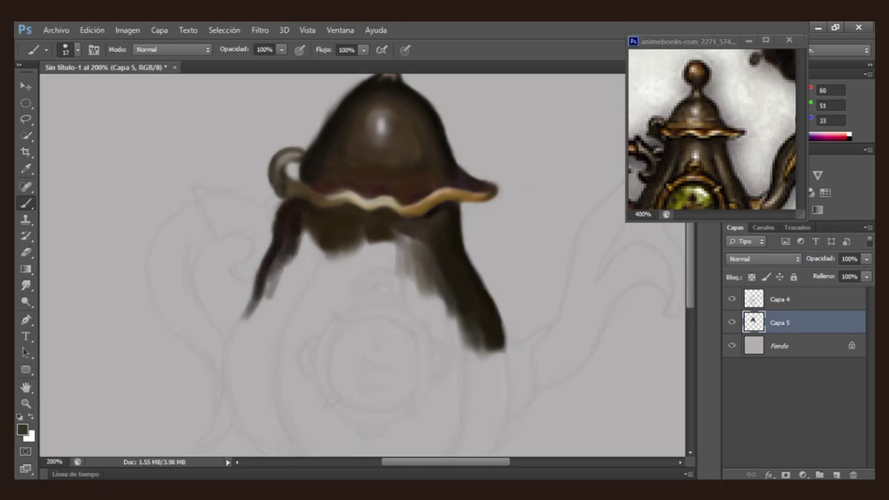
pyautogui.moveTo(417, 232); pyautogui.dragTo(406, 281)
pyautogui.moveTo(379, 236); pyautogui.dragTo(344, 278)
pyautogui.moveTo(327, 246)
pyautogui.mouseDown()
pyautogui.moveTo(389, 284)
pyautogui.moveTo(365, 278)
pyautogui.mouseUp()
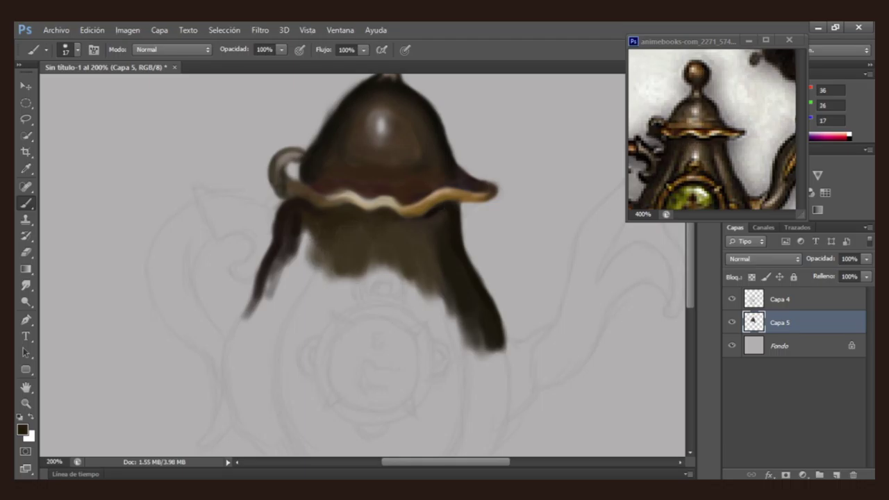
pyautogui.rightClick(379, 238)
pyautogui.moveTo(320, 243)
pyautogui.mouseDown()
pyautogui.moveTo(318, 261)
pyautogui.moveTo(247, 323)
pyautogui.mouseUp()
pyautogui.rightClick(335, 235)
pyautogui.moveTo(306, 223)
pyautogui.mouseDown()
pyautogui.moveTo(305, 278)
pyautogui.moveTo(280, 335)
pyautogui.mouseUp()
pyautogui.moveTo(356, 298); pyautogui.dragTo(370, 338)
pyautogui.hotkey('ctrl', 'z')
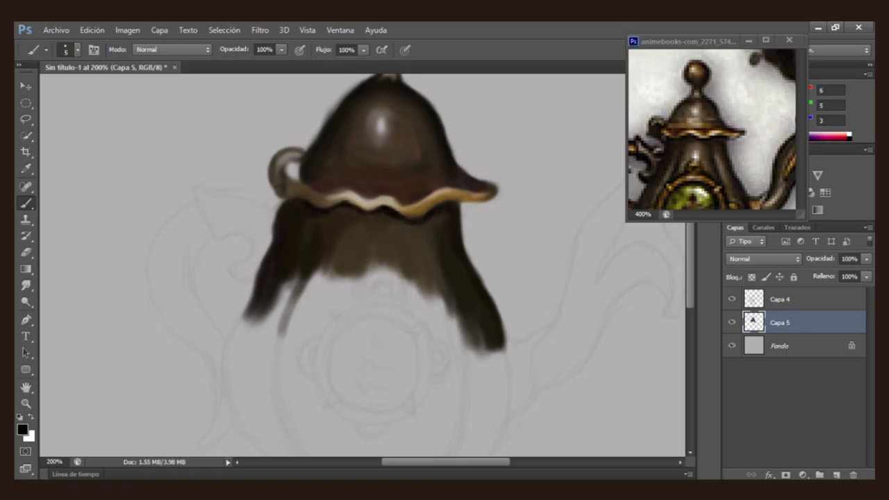
# Set the brush to 58% opacity and size 6, then paint a pale grey-brown highlight under the rim.
pyautogui.rightClick(476, 196)
pyautogui.click(340, 221)
pyautogui.press('5')
pyautogui.press('8')
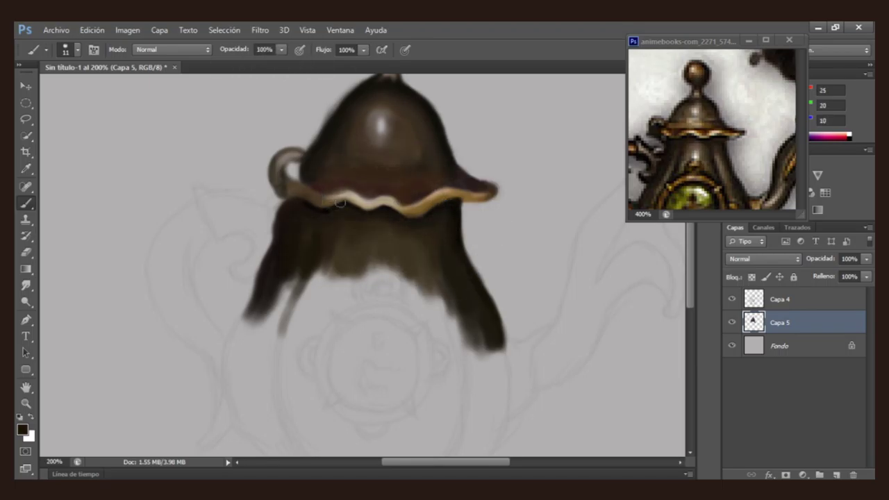
pyautogui.keyDown('alt'); pyautogui.click(303, 210); pyautogui.keyUp('alt')
pyautogui.rightClick(303, 210)
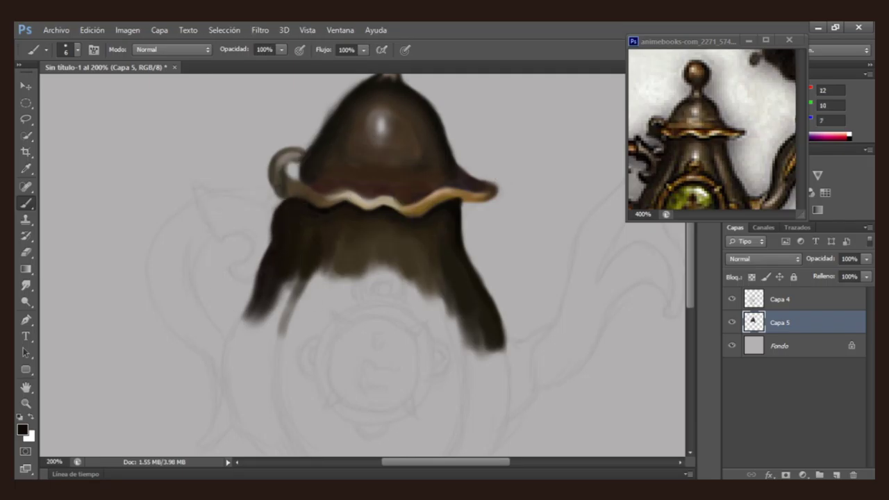
pyautogui.keyDown('alt'); pyautogui.click(590, 214); pyautogui.keyUp('alt')
pyautogui.moveTo(378, 253)
pyautogui.mouseDown()
pyautogui.moveTo(378, 281)
pyautogui.moveTo(395, 288)
pyautogui.moveTo(379, 287)
pyautogui.mouseUp()
pyautogui.keyDown('alt'); pyautogui.click(379, 236); pyautogui.keyUp('alt')
# Paint thin dark drips down both sides and fill between the left drips with dark brown.
pyautogui.rightClick(417, 222)
pyautogui.scroll(-2, 378, 264)
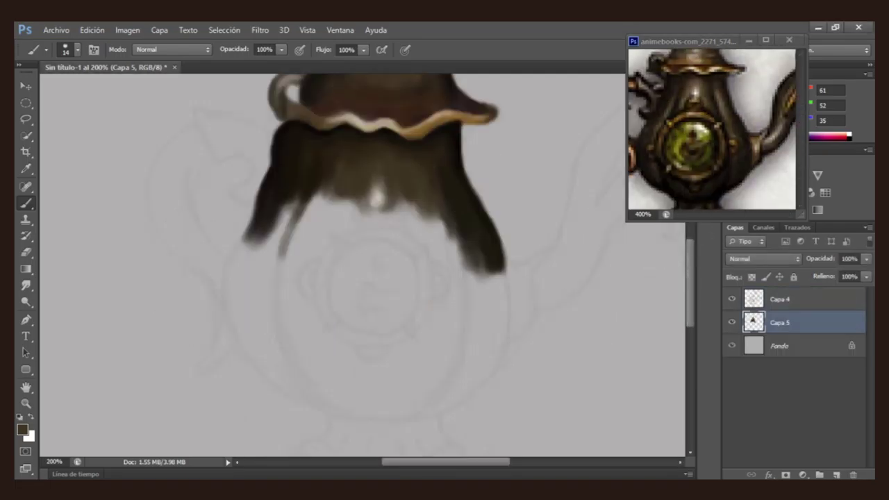
pyautogui.keyDown('alt'); pyautogui.click(464, 243); pyautogui.keyUp('alt')
pyautogui.moveTo(487, 264); pyautogui.dragTo(486, 291)
pyautogui.rightClick(460, 211)
pyautogui.moveTo(448, 215); pyautogui.dragTo(466, 320)
pyautogui.keyDown('alt'); pyautogui.click(458, 292); pyautogui.keyUp('alt')
pyautogui.moveTo(309, 198)
pyautogui.mouseDown()
pyautogui.moveTo(285, 302)
pyautogui.moveTo(284, 288)
pyautogui.mouseUp()
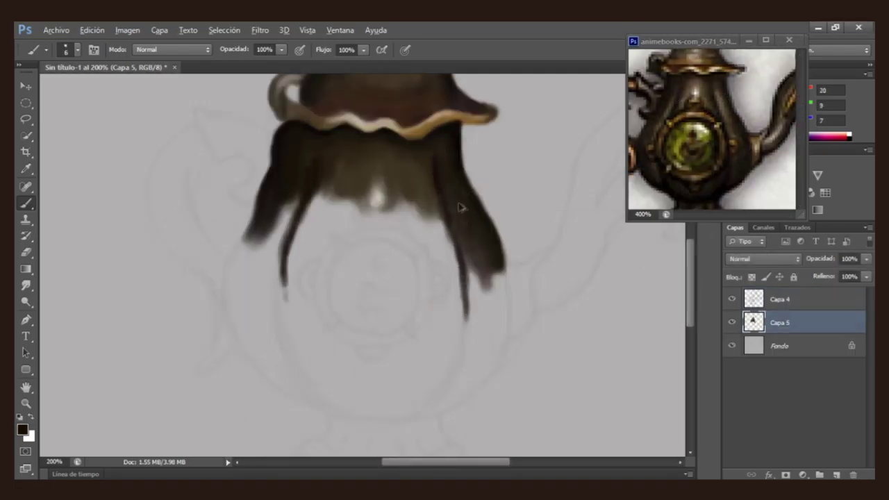
pyautogui.moveTo(298, 199); pyautogui.dragTo(259, 285)
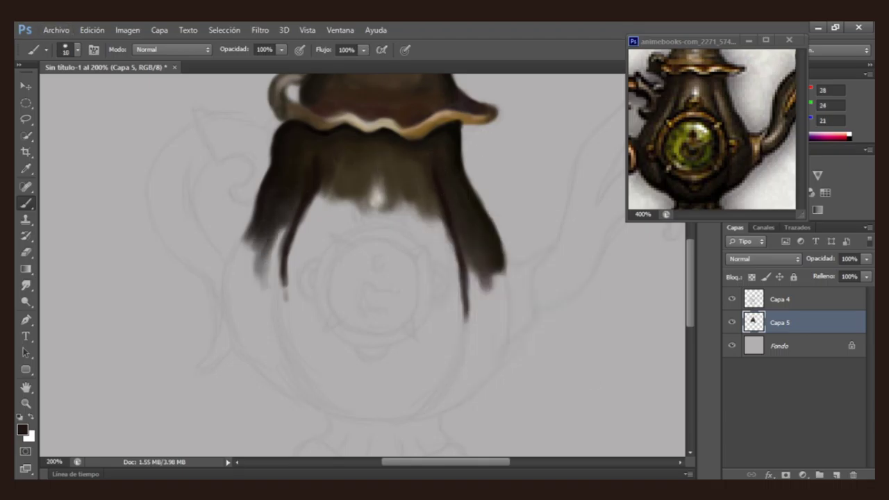
pyautogui.moveTo(289, 219); pyautogui.dragTo(264, 289)
pyautogui.moveTo(262, 240); pyautogui.dragTo(255, 285)
# Paint an olive green crescent in the centre of the body.
pyautogui.keyDown('alt'); pyautogui.click(698, 151); pyautogui.keyUp('alt')
pyautogui.moveTo(401, 290); pyautogui.dragTo(362, 328)
pyautogui.rightClick(397, 242)
# Outline the green crescent with a dark ring and fill its inside with olive green.
pyautogui.moveTo(382, 243)
pyautogui.mouseDown()
pyautogui.moveTo(410, 269)
pyautogui.moveTo(415, 316)
pyautogui.mouseUp()
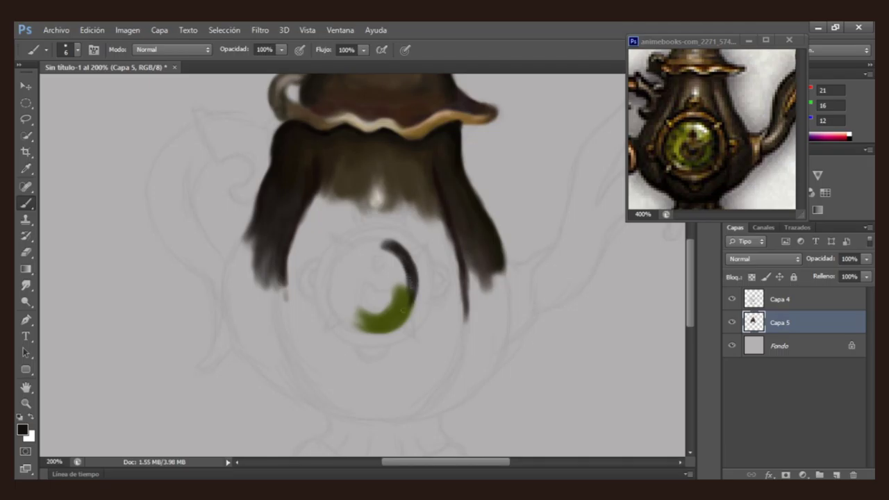
pyautogui.moveTo(401, 246)
pyautogui.mouseDown()
pyautogui.moveTo(332, 275)
pyautogui.moveTo(347, 326)
pyautogui.mouseUp()
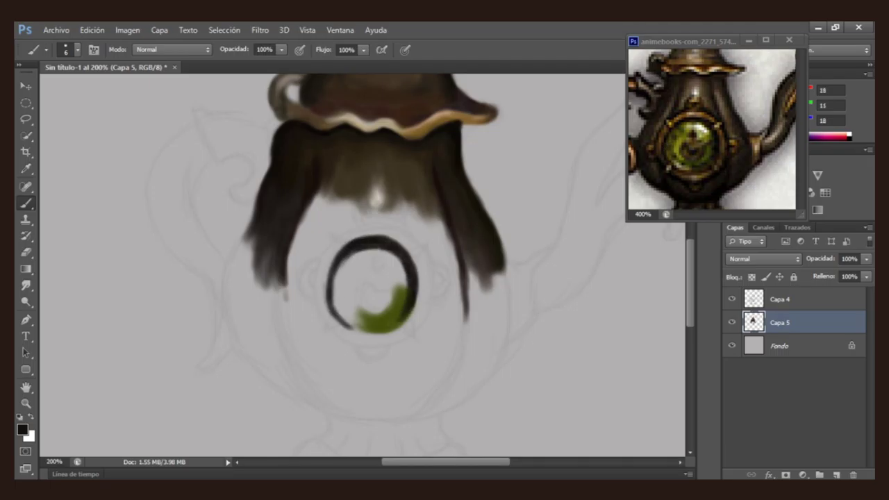
pyautogui.moveTo(326, 278)
pyautogui.mouseDown()
pyautogui.moveTo(371, 335)
pyautogui.moveTo(406, 320)
pyautogui.mouseUp()
pyautogui.moveTo(347, 247); pyautogui.dragTo(327, 327)
pyautogui.moveTo(379, 278)
pyautogui.mouseDown()
pyautogui.moveTo(368, 309)
pyautogui.moveTo(379, 276)
pyautogui.moveTo(382, 299)
pyautogui.mouseUp()
pyautogui.keyDown('alt'); pyautogui.click(393, 309); pyautogui.keyUp('alt')
pyautogui.moveTo(342, 264)
pyautogui.mouseDown()
pyautogui.moveTo(344, 310)
pyautogui.moveTo(361, 257)
pyautogui.moveTo(389, 320)
pyautogui.mouseUp()
pyautogui.moveTo(389, 260); pyautogui.dragTo(407, 292)
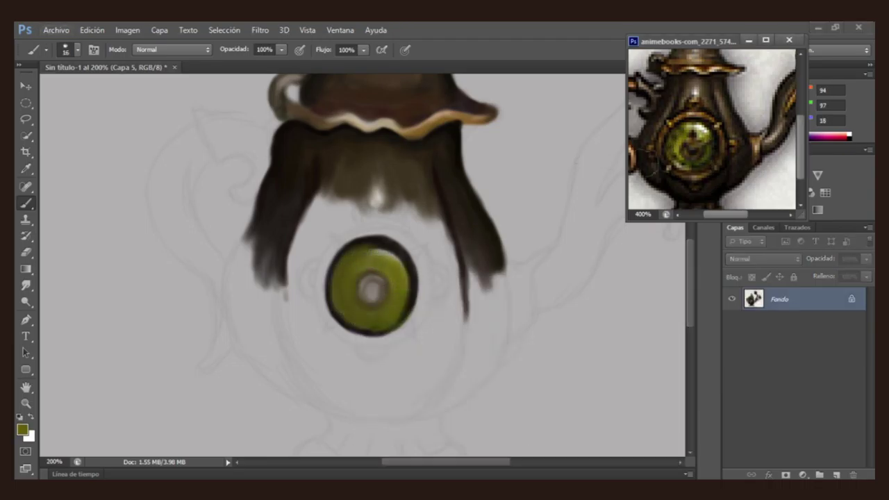
# Paint soft near-black shading around the green ring at 54% opacity with a size 19 brush.
pyautogui.keyDown('alt'); pyautogui.click(573, 279); pyautogui.keyUp('alt')
pyautogui.press('[')
pyautogui.press('[')
pyautogui.press('[')
pyautogui.rightClick(459, 244)
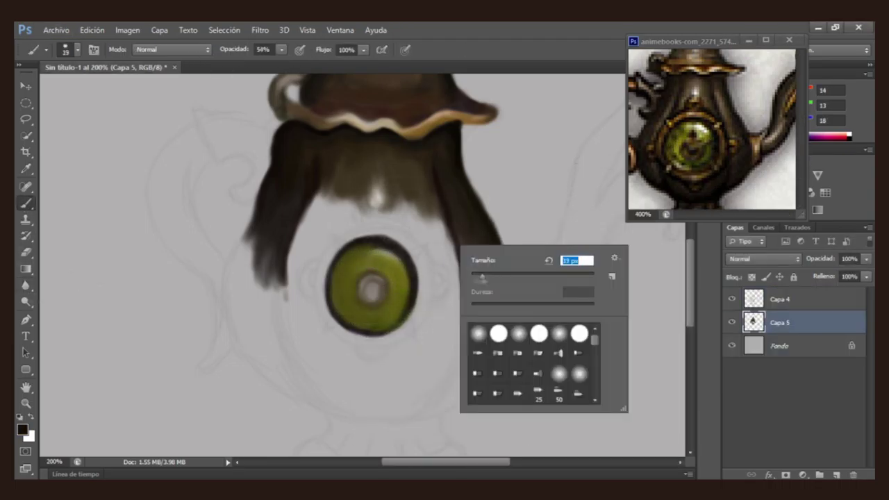
pyautogui.press('5')
pyautogui.press('4')
pyautogui.moveTo(406, 253); pyautogui.dragTo(378, 310)
pyautogui.moveTo(337, 240); pyautogui.dragTo(361, 326)
pyautogui.moveTo(403, 254); pyautogui.dragTo(385, 333)
# Restore 100% opacity and paint a small cream highlight on the eye with a size 5 brush.
pyautogui.rightClick(509, 189)
pyautogui.press('Return')
pyautogui.press('0')
pyautogui.rightClick(444, 229)
pyautogui.moveTo(375, 256)
pyautogui.mouseDown()
pyautogui.moveTo(374, 295)
pyautogui.moveTo(402, 263)
pyautogui.moveTo(374, 297)
pyautogui.mouseUp()
pyautogui.keyDown('alt'); pyautogui.click(373, 264); pyautogui.keyUp('alt')
pyautogui.keyDown('alt'); pyautogui.click(375, 260); pyautogui.keyUp('alt')
pyautogui.keyDown('alt'); pyautogui.click(368, 278); pyautogui.keyUp('alt')
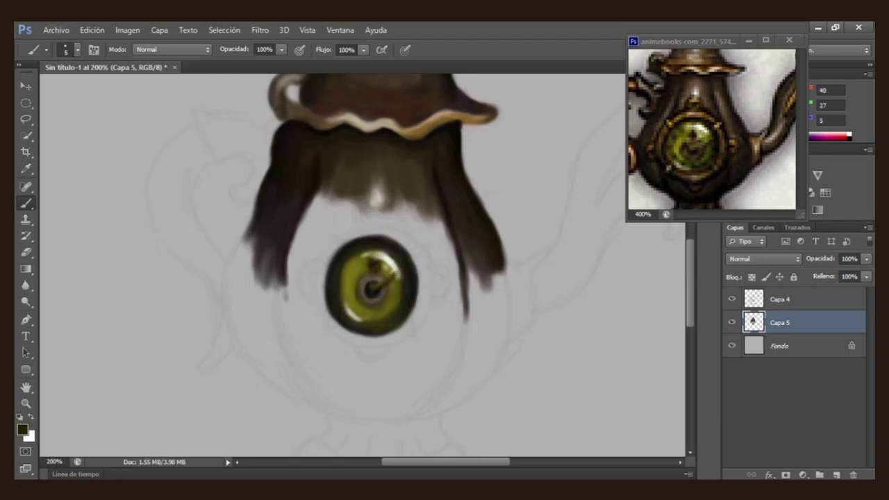
# Paint a dark olive-brown ring around the eye and fill the surround with a size 9 brush.
pyautogui.moveTo(320, 263); pyautogui.dragTo(317, 298)
pyautogui.moveTo(341, 238)
pyautogui.mouseDown()
pyautogui.moveTo(321, 312)
pyautogui.moveTo(389, 351)
pyautogui.moveTo(432, 268)
pyautogui.mouseUp()
pyautogui.moveTo(417, 333)
pyautogui.mouseDown()
pyautogui.moveTo(375, 224)
pyautogui.moveTo(323, 261)
pyautogui.mouseUp()
pyautogui.moveTo(417, 229); pyautogui.dragTo(431, 285)
pyautogui.moveTo(348, 229)
pyautogui.mouseDown()
pyautogui.moveTo(319, 250)
pyautogui.moveTo(327, 326)
pyautogui.mouseUp()
pyautogui.press(']')
pyautogui.press(']')
pyautogui.press(']')
pyautogui.moveTo(396, 236)
pyautogui.mouseDown()
pyautogui.moveTo(427, 316)
pyautogui.moveTo(328, 318)
pyautogui.mouseUp()
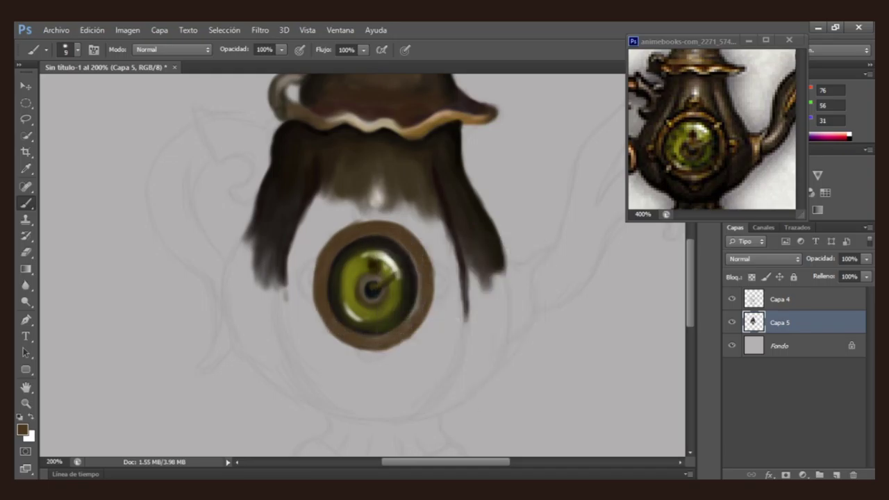
pyautogui.press(']')
pyautogui.press(']')
pyautogui.press(']')
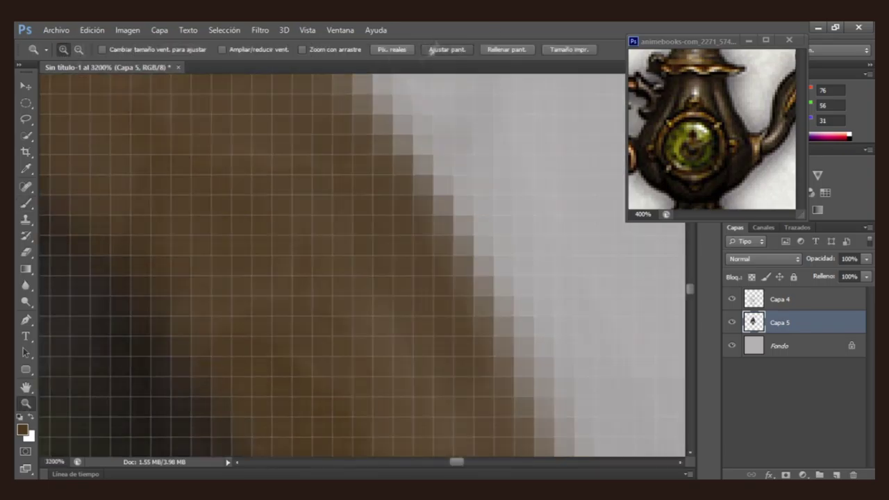
pyautogui.moveTo(278, 181); pyautogui.dragTo(255, 269)
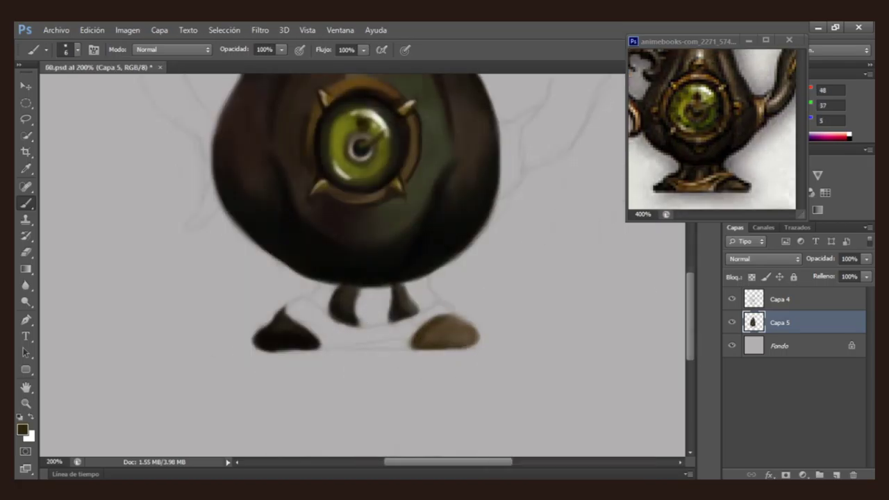
# Darken the right foot and the bottom edge of the tan base with a 5 px brush.
pyautogui.moveTo(445, 307)
pyautogui.mouseDown()
pyautogui.moveTo(450, 321)
pyautogui.moveTo(320, 305)
pyautogui.moveTo(389, 337)
pyautogui.mouseUp()
pyautogui.rightClick(492, 229)
pyautogui.rightClick(399, 283)
pyautogui.write('5')
pyautogui.press('Return')
pyautogui.moveTo(327, 348); pyautogui.dragTo(409, 349)
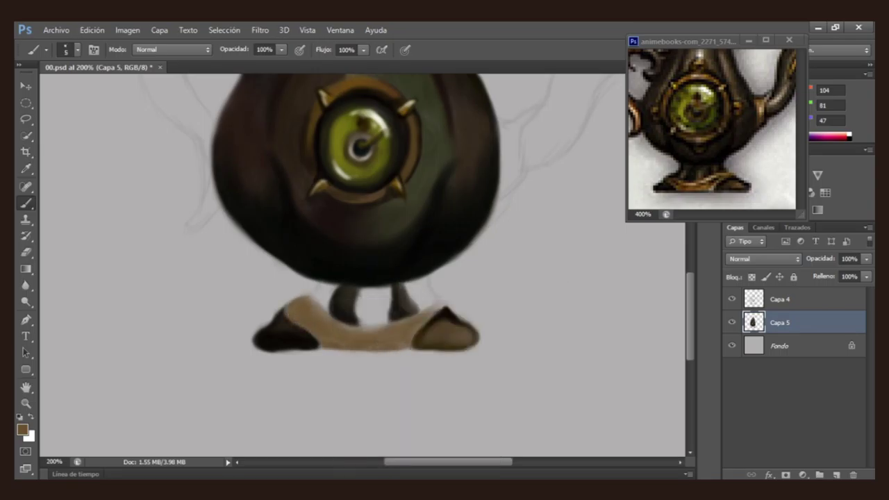
pyautogui.moveTo(346, 330); pyautogui.dragTo(389, 347)
# Add a curved lighter tan stroke along the base.
pyautogui.rightClick(417, 279)
pyautogui.write('5')
pyautogui.press('Return')
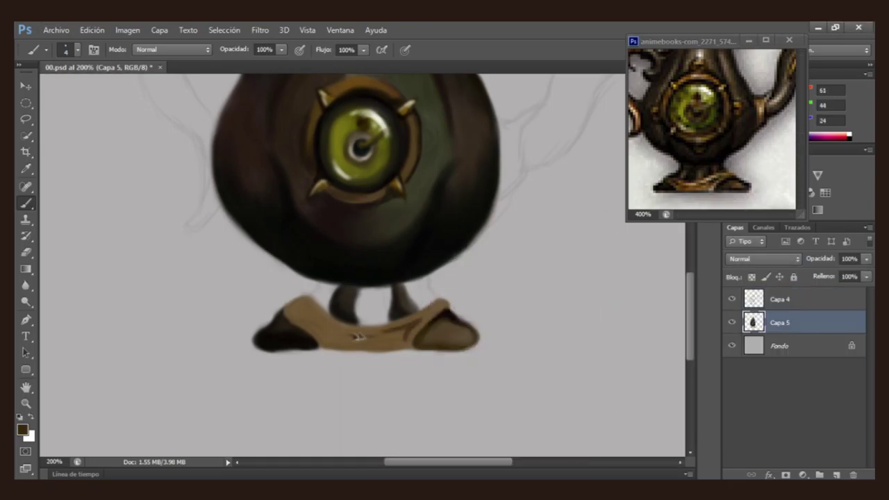
pyautogui.keyDown('alt'); pyautogui.click(264, 346); pyautogui.keyUp('alt')
pyautogui.moveTo(305, 314); pyautogui.dragTo(417, 327)
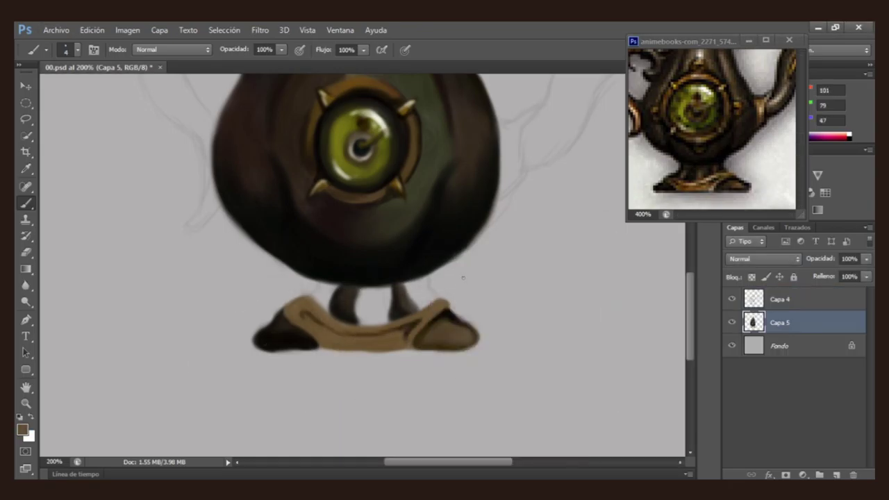
# Paint near-black shadow between the legs with a size 4 brush.
pyautogui.keyDown('alt'); pyautogui.click(379, 380); pyautogui.keyUp('alt')
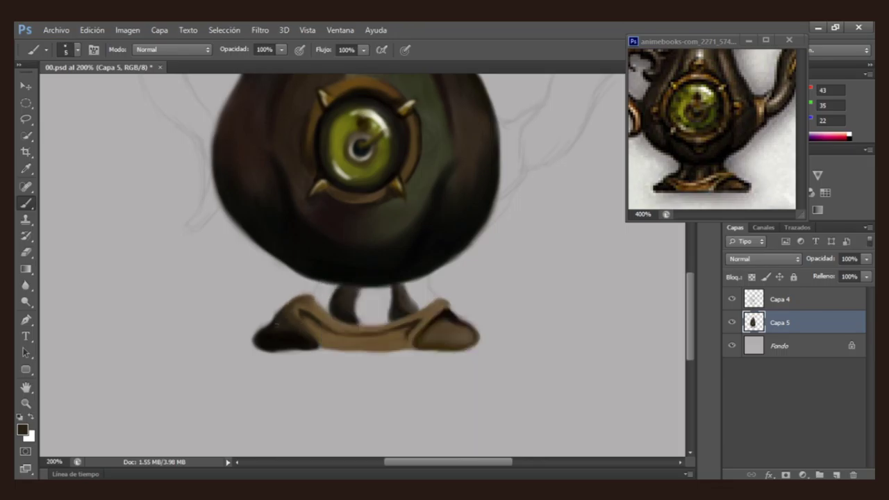
pyautogui.keyDown('alt'); pyautogui.click(429, 352); pyautogui.keyUp('alt')
pyautogui.rightClick(428, 312)
pyautogui.write('4')
pyautogui.press('Return')
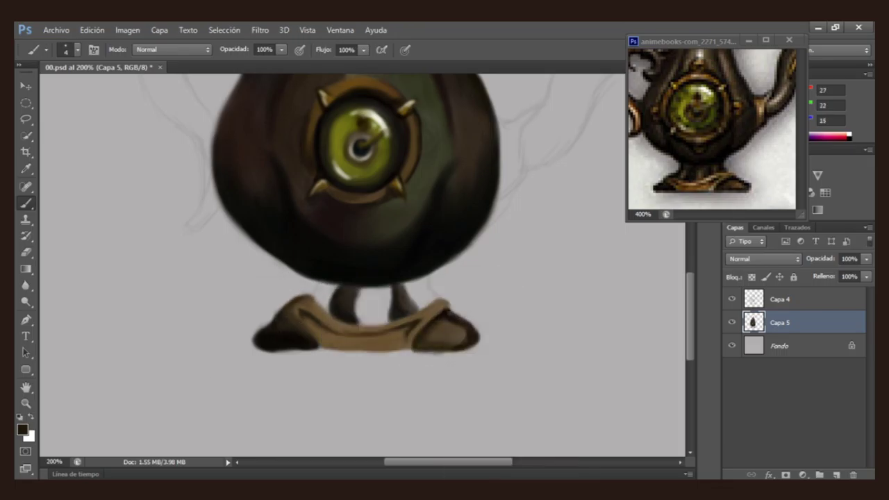
pyautogui.keyDown('alt'); pyautogui.click(368, 274); pyautogui.keyUp('alt')
pyautogui.rightClick(343, 297)
pyautogui.write('4')
pyautogui.press('Return')
pyautogui.moveTo(318, 297); pyautogui.dragTo(327, 311)
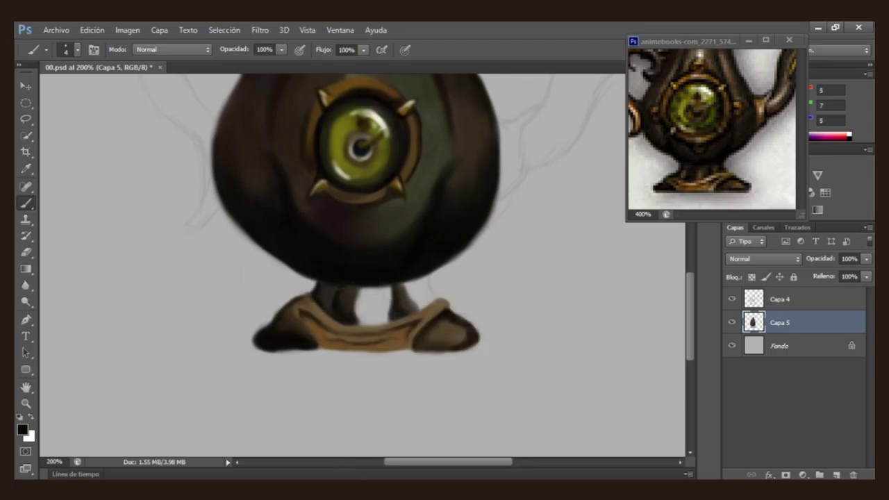
# Fill the remaining grey gaps between and beside the legs with greyish and darker stem tones.
pyautogui.keyDown('alt'); pyautogui.click(328, 296); pyautogui.keyUp('alt')
pyautogui.rightClick(384, 300)
pyautogui.press('Return')
pyautogui.moveTo(370, 295); pyautogui.dragTo(375, 313)
pyautogui.rightClick(381, 300)
pyautogui.press('Return')
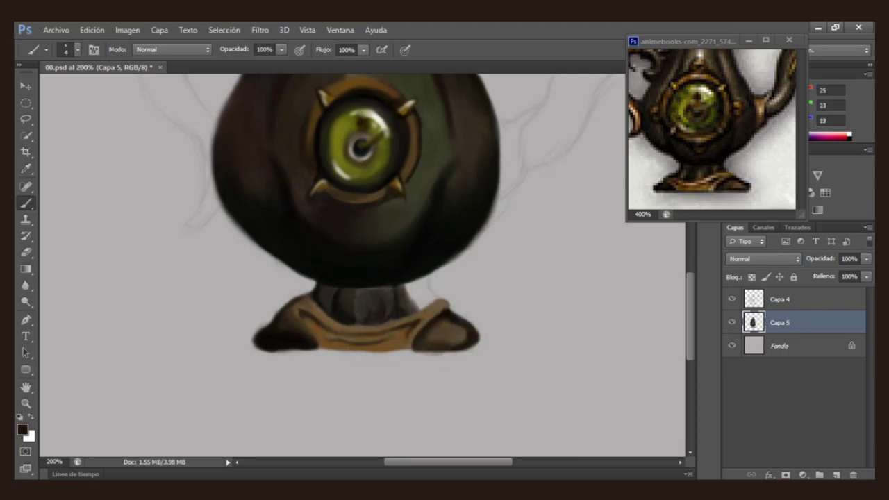
pyautogui.moveTo(415, 279)
pyautogui.mouseDown()
pyautogui.moveTo(421, 305)
pyautogui.moveTo(433, 292)
pyautogui.mouseUp()
pyautogui.keyDown('alt'); pyautogui.click(358, 277); pyautogui.keyUp('alt')
pyautogui.rightClick(421, 285)
pyautogui.write('5')
pyautogui.press('Return')
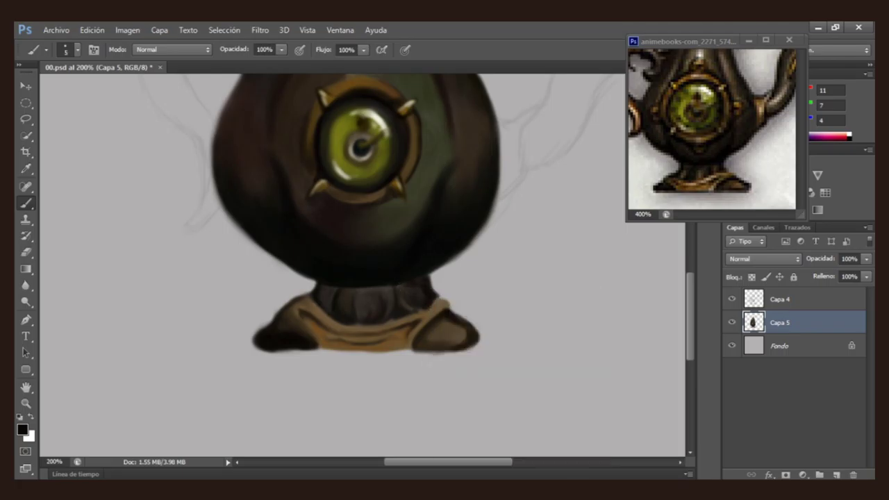
pyautogui.scroll(3, 361, 264)
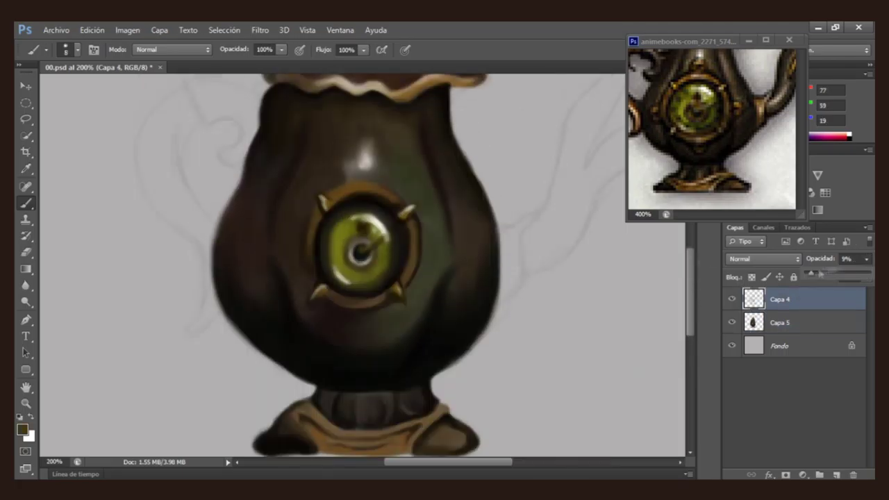
# Paint gold crescent trims on both sides of the eye with a size 5 brush and shade the right one.
pyautogui.keyDown('alt'); pyautogui.click(416, 225); pyautogui.keyUp('alt')
pyautogui.moveTo(425, 229); pyautogui.dragTo(431, 254)
pyautogui.rightClick(486, 208)
pyautogui.write('5')
pyautogui.press('Return')
pyautogui.moveTo(294, 232); pyautogui.dragTo(294, 259)
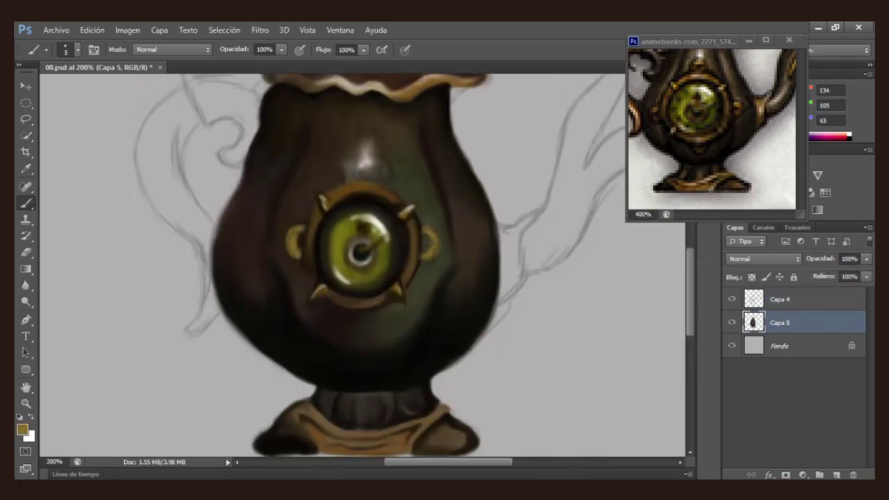
pyautogui.keyDown('alt'); pyautogui.click(428, 224); pyautogui.keyUp('alt')
pyautogui.moveTo(432, 230); pyautogui.dragTo(438, 255)
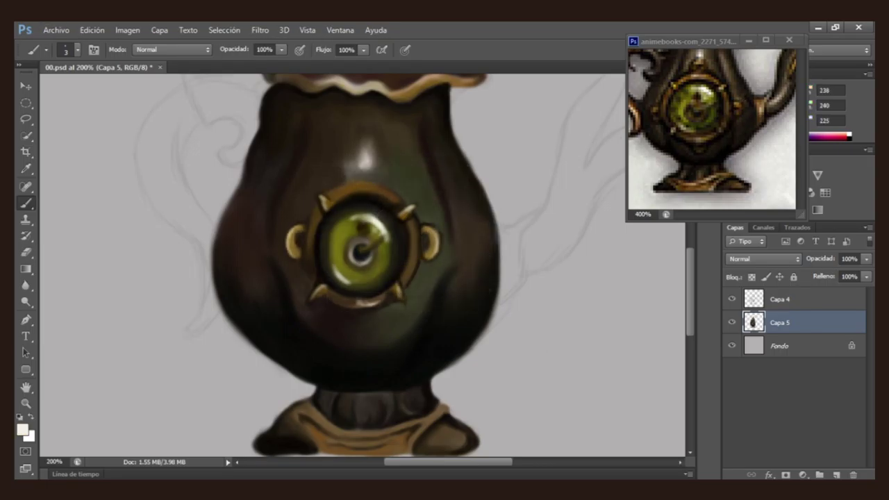
# Pan up to the top of the pot and sketch a black curl to its left.
pyautogui.scroll(-3, 361, 264)
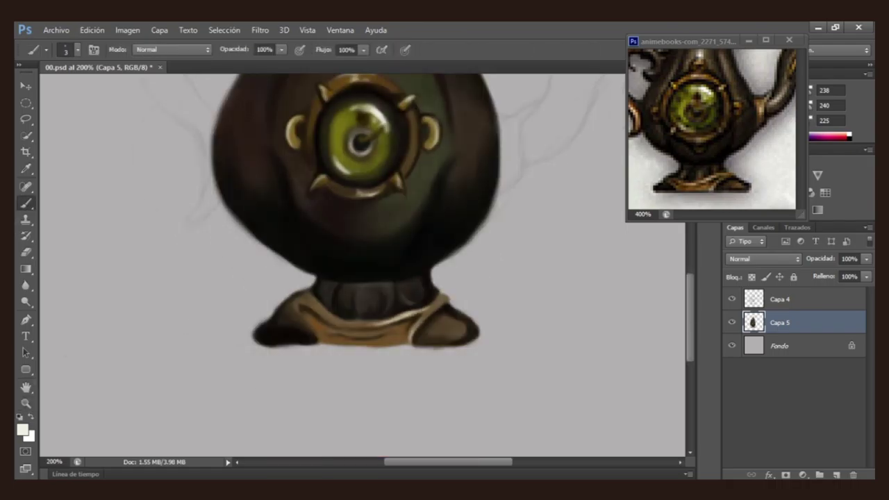
pyautogui.keyDown('alt'); pyautogui.click(303, 299); pyautogui.keyUp('alt')
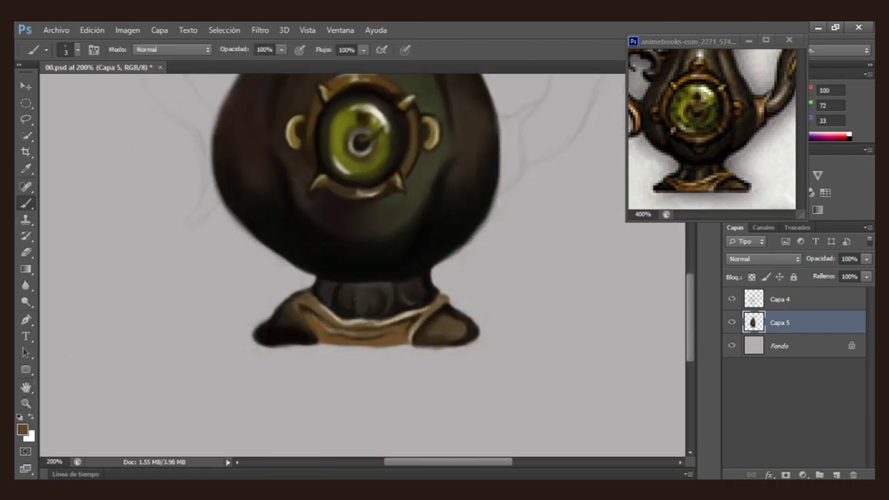
pyautogui.scroll(5, 303, 299)
pyautogui.moveTo(222, 201); pyautogui.dragTo(341, 224)
pyautogui.moveTo(695, 125); pyautogui.dragTo(736, 139)
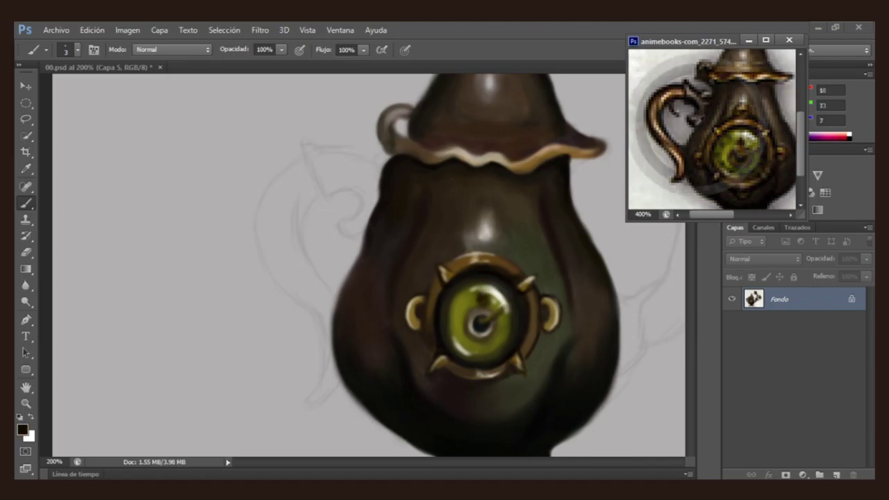
pyautogui.rightClick(377, 225)
pyautogui.rightClick(389, 174)
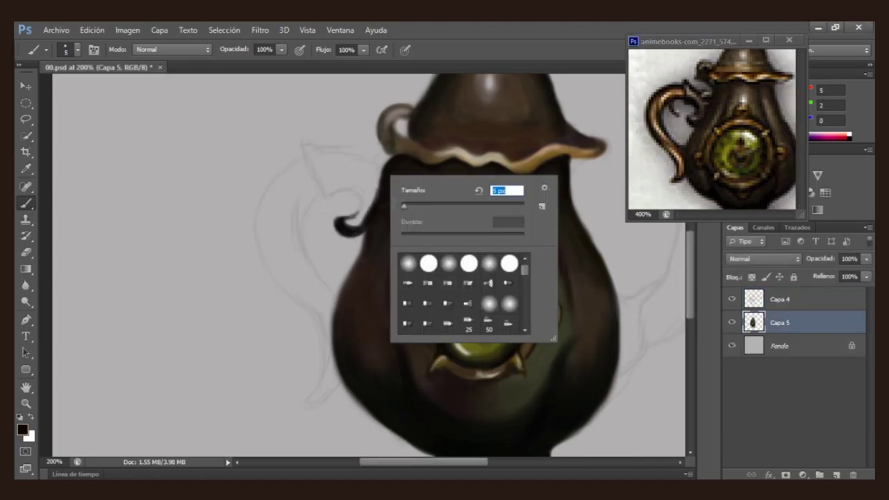
# Redraw the black spout curl longer and higher, extending it toward the rim and repainting its tail.
pyautogui.moveTo(316, 177)
pyautogui.mouseDown()
pyautogui.moveTo(340, 230)
pyautogui.moveTo(362, 195)
pyautogui.mouseUp()
pyautogui.rightClick(399, 185)
pyautogui.moveTo(319, 150); pyautogui.dragTo(375, 163)
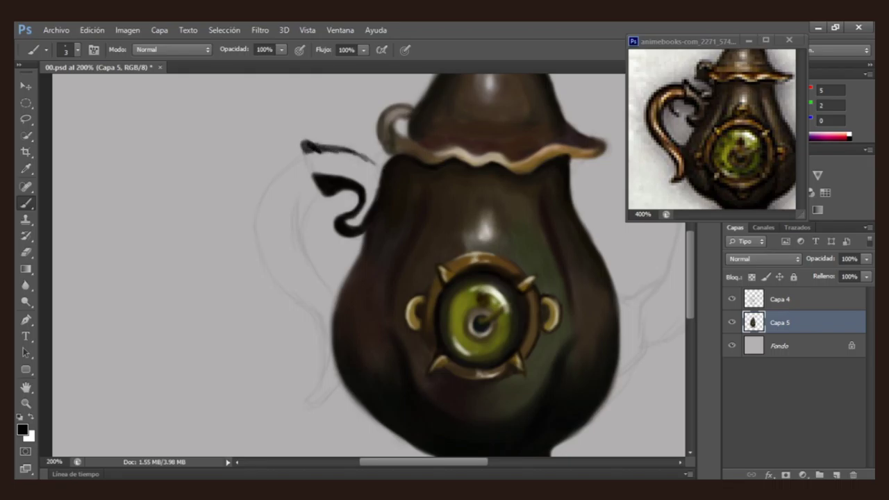
pyautogui.press(']')
pyautogui.press(']')
pyautogui.press(']')
pyautogui.keyDown('alt'); pyautogui.click(467, 260); pyautogui.keyUp('alt')
pyautogui.moveTo(343, 212); pyautogui.dragTo(365, 229)
# Paint grey inside the spout shape, then fill its interior with sampled dark brown.
pyautogui.press(']')
pyautogui.press(']')
pyautogui.keyDown('alt'); pyautogui.click(475, 261); pyautogui.keyUp('alt')
pyautogui.moveTo(327, 158); pyautogui.dragTo(375, 177)
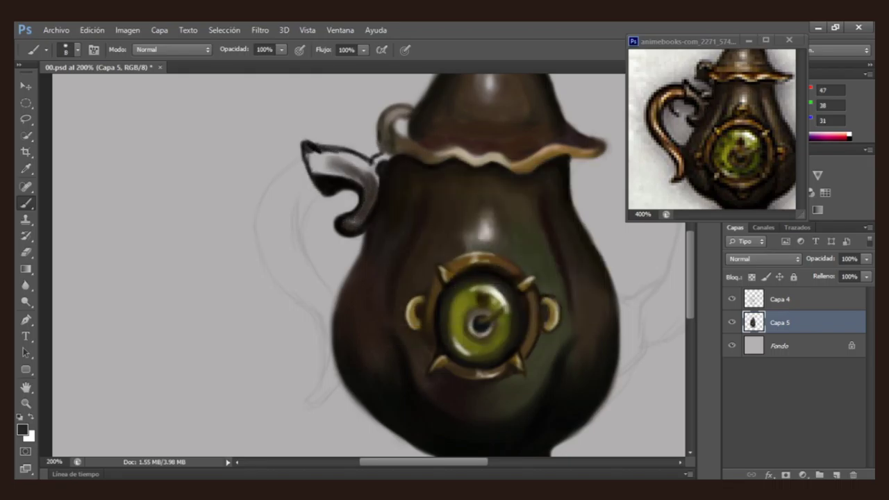
pyautogui.press(']')
pyautogui.press(']')
pyautogui.press(']')
pyautogui.keyDown('alt'); pyautogui.click(448, 233); pyautogui.keyUp('alt')
pyautogui.moveTo(313, 149); pyautogui.dragTo(369, 174)
# Paint a light tan highlight across the spout with a size 9 brush.
pyautogui.rightClick(341, 216)
pyautogui.write('7')
pyautogui.press('Return')
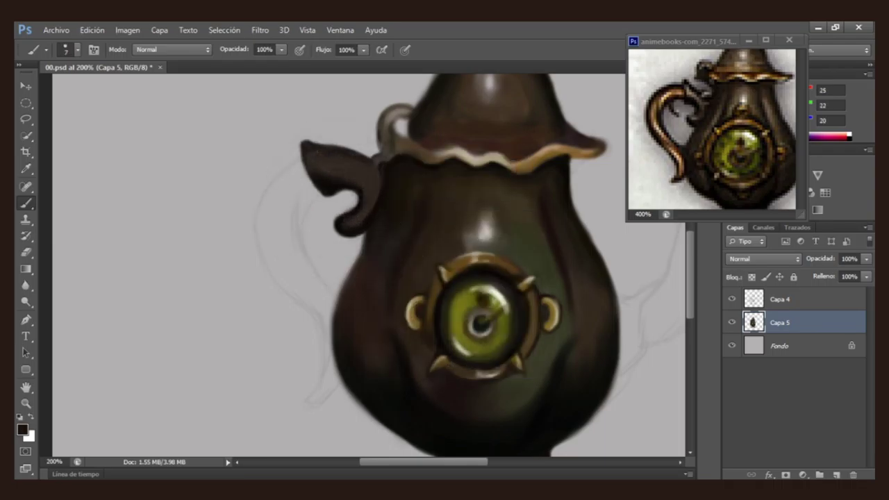
pyautogui.keyDown('alt'); pyautogui.click(480, 262); pyautogui.keyUp('alt')
pyautogui.keyDown('alt'); pyautogui.click(360, 157); pyautogui.keyUp('alt')
pyautogui.press('[')
pyautogui.press('[')
pyautogui.press('[')
pyautogui.rightClick(364, 178)
pyautogui.write('9')
pyautogui.press('Return')
pyautogui.moveTo(313, 153)
pyautogui.mouseDown()
pyautogui.moveTo(355, 182)
pyautogui.moveTo(359, 209)
pyautogui.mouseUp()
# Sample near-black from the spout and try brush sizes 6 and 3 and 34% opacity.
pyautogui.keyDown('alt'); pyautogui.click(326, 159); pyautogui.keyUp('alt')
pyautogui.rightClick(346, 175)
pyautogui.press('Return')
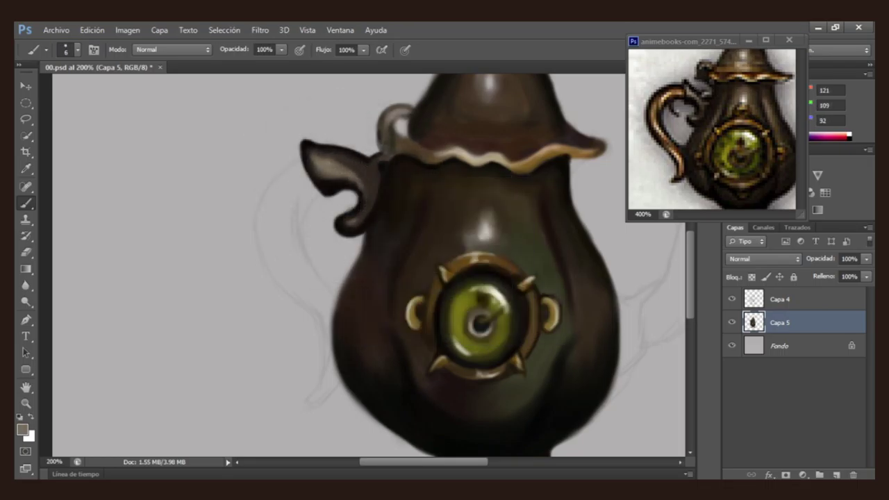
pyautogui.keyDown('alt'); pyautogui.click(318, 169); pyautogui.keyUp('alt')
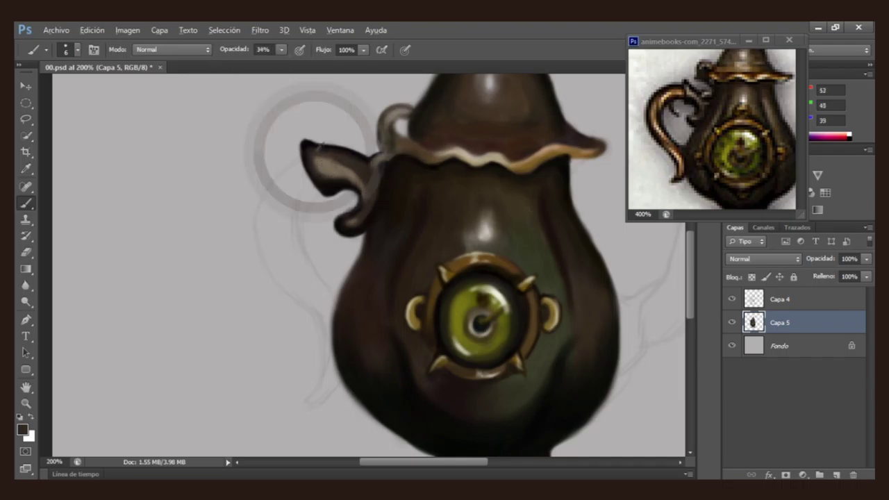
pyautogui.press('3')
pyautogui.press('4')
pyautogui.press(']')
pyautogui.press(']')
pyautogui.press(']')
pyautogui.keyDown('alt'); pyautogui.click(332, 169); pyautogui.keyUp('alt')
pyautogui.press('0')
pyautogui.rightClick(411, 161)
pyautogui.write('3')
pyautogui.press('Return')
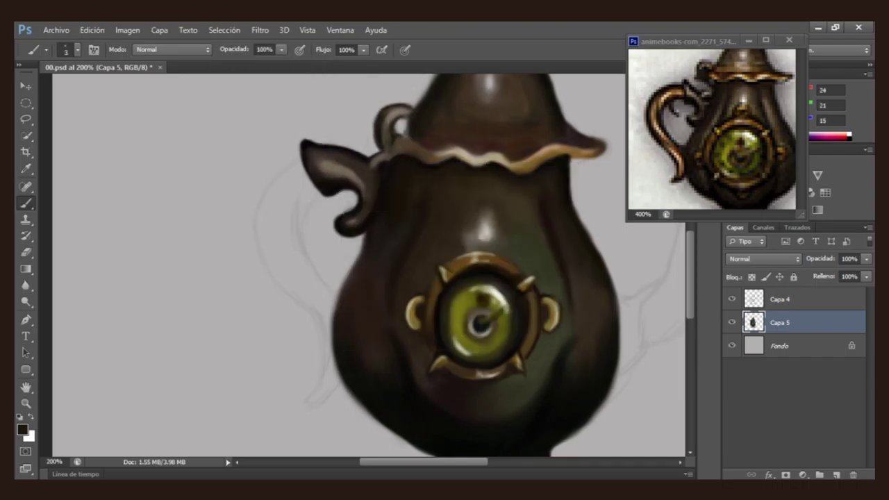
# Begin the handle beside the pot with a broad size 12 brown stroke.
pyautogui.scroll(-2, 402, 130)
pyautogui.rightClick(328, 182)
pyautogui.write('12')
pyautogui.press('Return')
pyautogui.moveTo(306, 125)
pyautogui.mouseDown()
pyautogui.moveTo(278, 196)
pyautogui.moveTo(258, 202)
pyautogui.mouseUp()
# Fill the brown area left of the spout and add size 4 near-black strokes inside the handle.
pyautogui.moveTo(318, 142)
pyautogui.mouseDown()
pyautogui.moveTo(274, 209)
pyautogui.moveTo(302, 227)
pyautogui.mouseUp()
pyautogui.keyDown('alt'); pyautogui.click(330, 141); pyautogui.keyUp('alt')
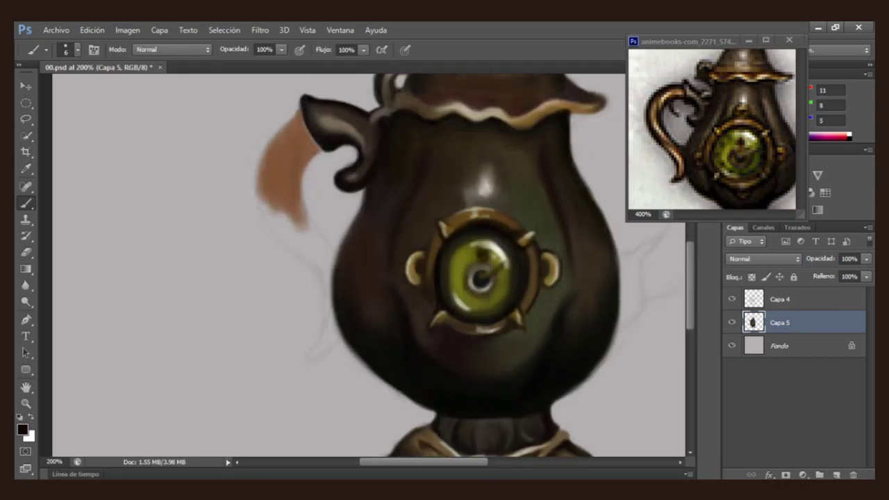
pyautogui.rightClick(337, 135)
pyautogui.write('4')
pyautogui.press('Return')
pyautogui.keyDown('alt'); pyautogui.click(405, 237); pyautogui.keyUp('alt')
pyautogui.moveTo(268, 146); pyautogui.dragTo(258, 201)
# Outline the handle's left edge in dark tones and extend the outline downward.
pyautogui.press(']')
pyautogui.keyDown('alt'); pyautogui.click(404, 248); pyautogui.keyUp('alt')
pyautogui.moveTo(313, 152)
pyautogui.mouseDown()
pyautogui.moveTo(298, 207)
pyautogui.moveTo(309, 224)
pyautogui.mouseUp()
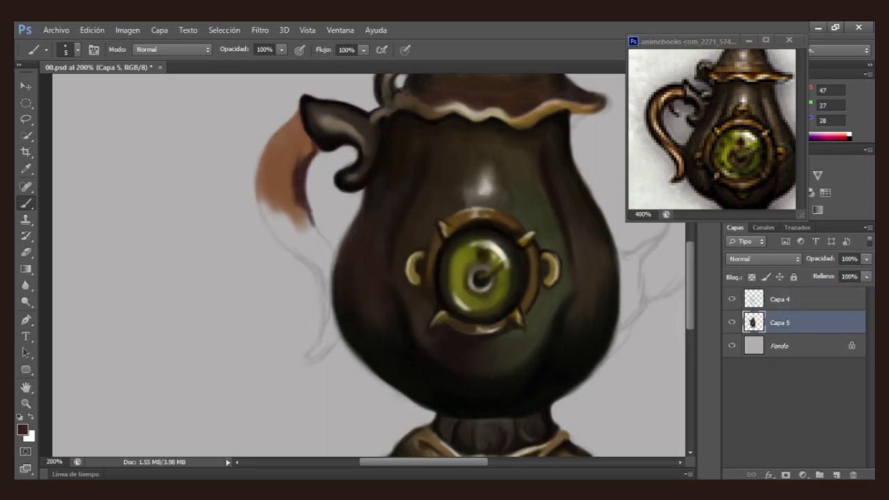
pyautogui.moveTo(300, 110)
pyautogui.mouseDown()
pyautogui.moveTo(262, 157)
pyautogui.moveTo(296, 250)
pyautogui.mouseUp()
pyautogui.press(']')
pyautogui.press(']')
pyautogui.press(']')
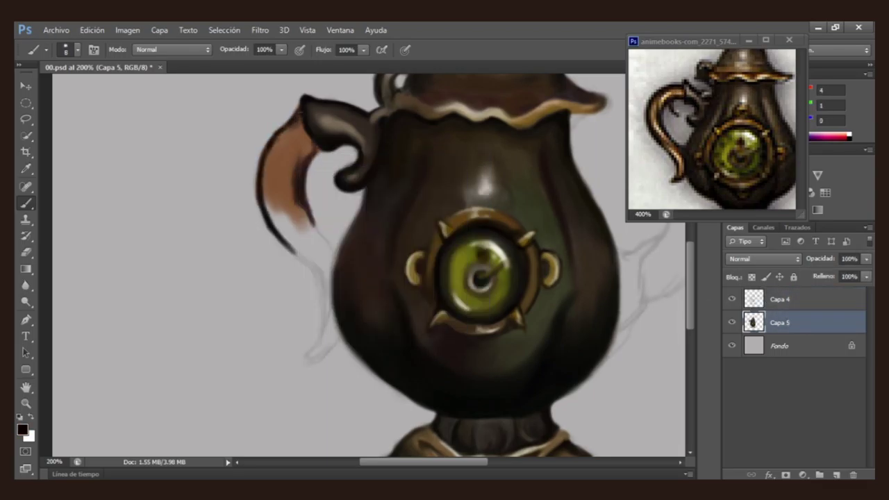
pyautogui.moveTo(300, 112); pyautogui.dragTo(298, 253)
pyautogui.moveTo(268, 195); pyautogui.dragTo(303, 249)
pyautogui.moveTo(276, 209); pyautogui.dragTo(327, 288)
# Paint brown along the handle and darken its lower part with semi-transparent strokes.
pyautogui.moveTo(305, 196); pyautogui.dragTo(330, 250)
pyautogui.keyDown('alt'); pyautogui.click(289, 173); pyautogui.keyUp('alt')
pyautogui.moveTo(292, 125); pyautogui.dragTo(261, 246)
pyautogui.moveTo(306, 208); pyautogui.dragTo(316, 278)
pyautogui.moveTo(278, 191); pyautogui.dragTo(298, 253)
pyautogui.press('[')
pyautogui.keyDown('alt'); pyautogui.click(257, 165); pyautogui.keyUp('alt')
pyautogui.press('0')
# Darken the lower handle further with a size 8 brush using sampled dark colours.
pyautogui.press('[')
pyautogui.press('[')
pyautogui.press('[')
pyautogui.rightClick(343, 132)
pyautogui.write('8')
pyautogui.press('Return')
pyautogui.keyDown('alt'); pyautogui.click(263, 130); pyautogui.keyUp('alt')
pyautogui.moveTo(281, 174); pyautogui.dragTo(319, 246)
pyautogui.keyDown('alt'); pyautogui.click(494, 249); pyautogui.keyUp('alt')
pyautogui.press('[')
pyautogui.press('[')
pyautogui.press('[')
pyautogui.moveTo(295, 156)
pyautogui.mouseDown()
pyautogui.moveTo(321, 281)
pyautogui.moveTo(287, 358)
pyautogui.mouseUp()
# Shape the handle's curled lower-left wisp in brown, then re-stroke it darker at 41% opacity.
pyautogui.press('[')
pyautogui.press('[')
pyautogui.press('[')
pyautogui.rightClick(340, 313)
pyautogui.press('Escape')
pyautogui.moveTo(313, 330); pyautogui.dragTo(292, 358)
pyautogui.moveTo(319, 302); pyautogui.dragTo(289, 357)
pyautogui.rightClick(333, 267)
pyautogui.press('Return')
pyautogui.press('4')
pyautogui.press('1')
pyautogui.moveTo(321, 316); pyautogui.dragTo(314, 354)
# Add tan brass highlights along the handle, finishing at 76% opacity.
pyautogui.keyDown('alt'); pyautogui.click(401, 259); pyautogui.keyUp('alt')
pyautogui.press('0')
pyautogui.moveTo(268, 182); pyautogui.dragTo(279, 212)
pyautogui.press('7')
pyautogui.press('6')
pyautogui.moveTo(268, 178); pyautogui.dragTo(303, 247)
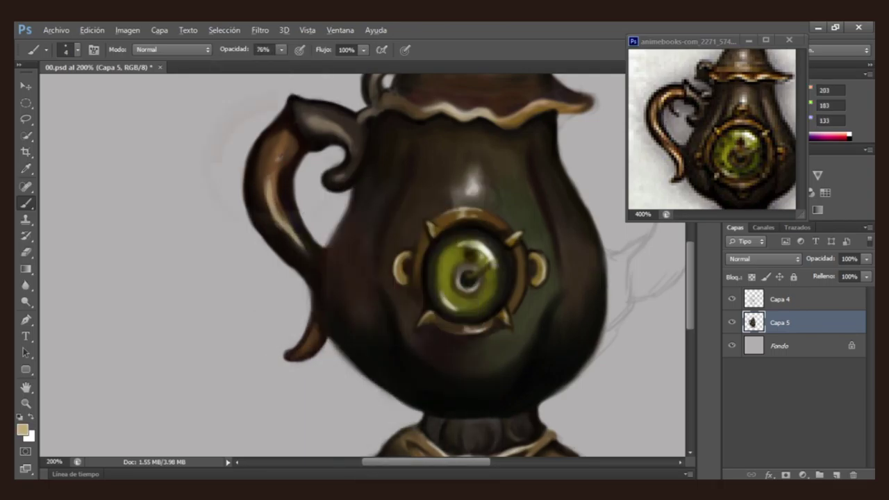
pyautogui.scroll(-2, 361, 264)
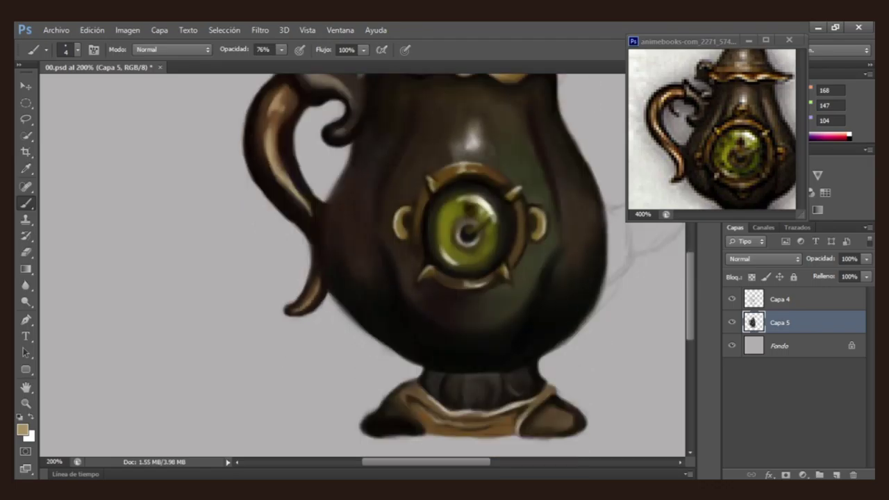
# Sample a lighter tan and paint the brass trim onto the spout's base.
pyautogui.keyDown('alt'); pyautogui.click(271, 109); pyautogui.keyUp('alt')
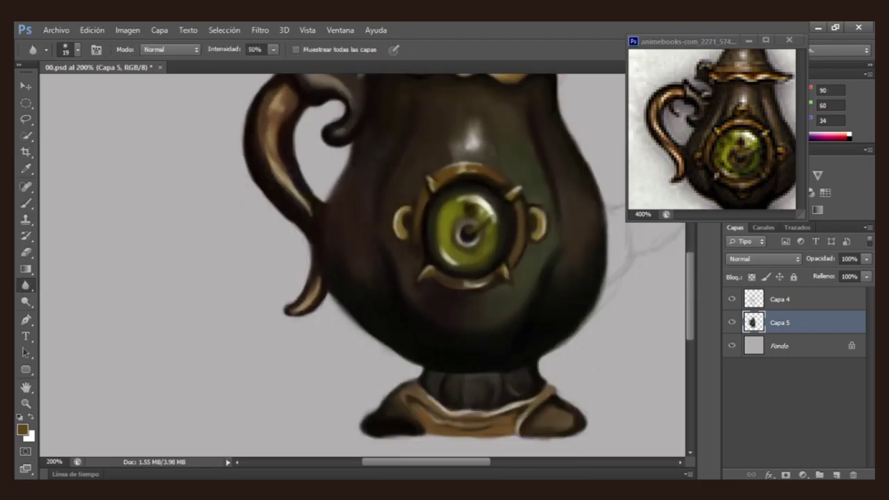
pyautogui.press('0')
pyautogui.moveTo(279, 177); pyautogui.dragTo(245, 178)
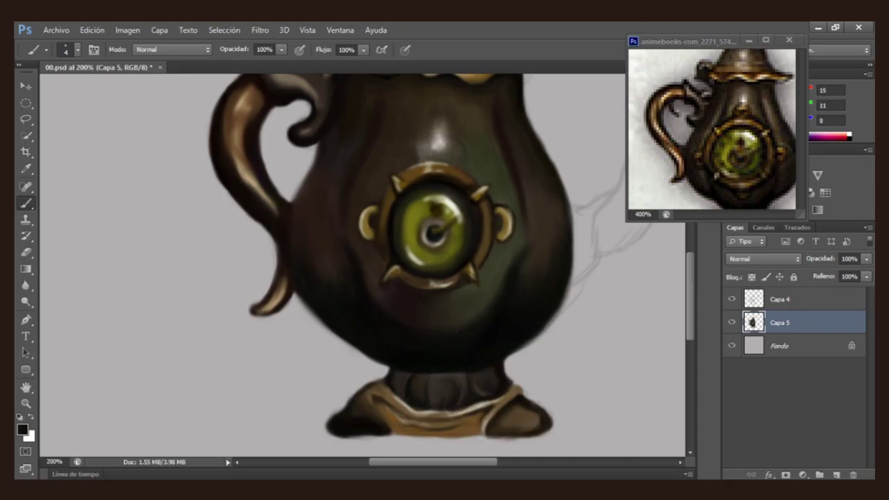
pyautogui.moveTo(575, 228); pyautogui.dragTo(347, 238)
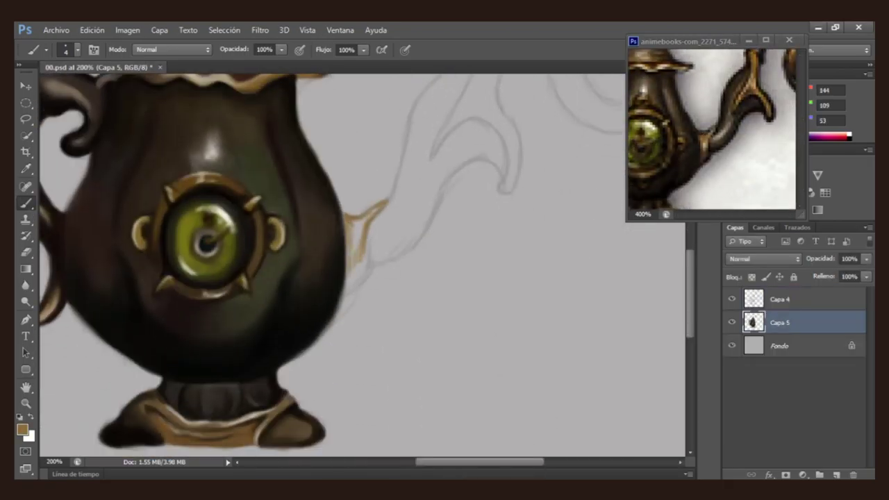
pyautogui.moveTo(355, 228); pyautogui.dragTo(365, 262)
# Paint a dark brown edge along the spout base using the body's colour.
pyautogui.press('[')
pyautogui.press('[')
pyautogui.press('[')
pyautogui.keyDown('alt'); pyautogui.click(347, 283); pyautogui.keyUp('alt')
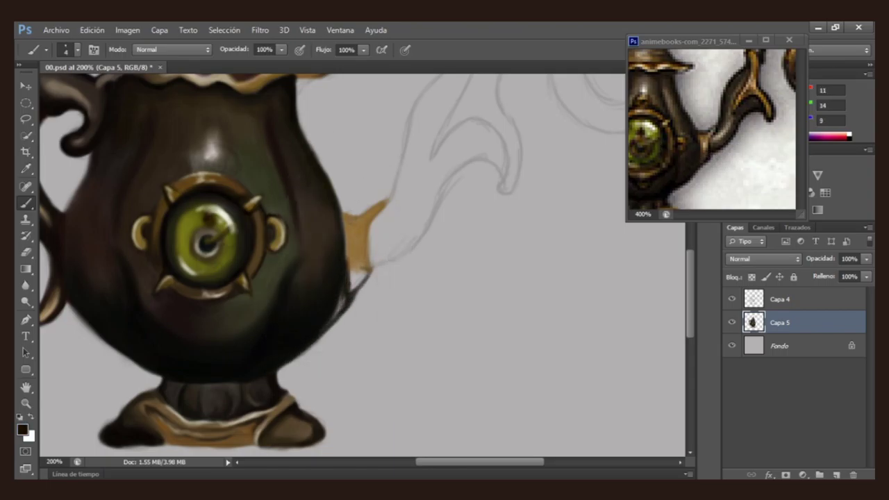
pyautogui.press(']')
pyautogui.moveTo(362, 264); pyautogui.dragTo(356, 288)
pyautogui.moveTo(351, 216); pyautogui.dragTo(365, 274)
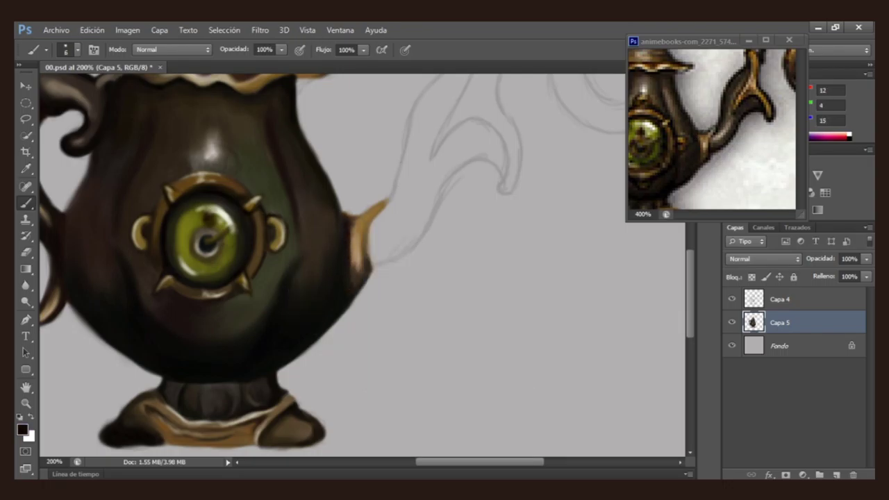
# Set brush opacity to 49%, resample the brass tan and enlarge the brush for blending.
pyautogui.press('4')
pyautogui.press('9')
pyautogui.press(']')
pyautogui.press(']')
pyautogui.press(']')
pyautogui.keyDown('alt'); pyautogui.click(355, 236); pyautogui.keyUp('alt')
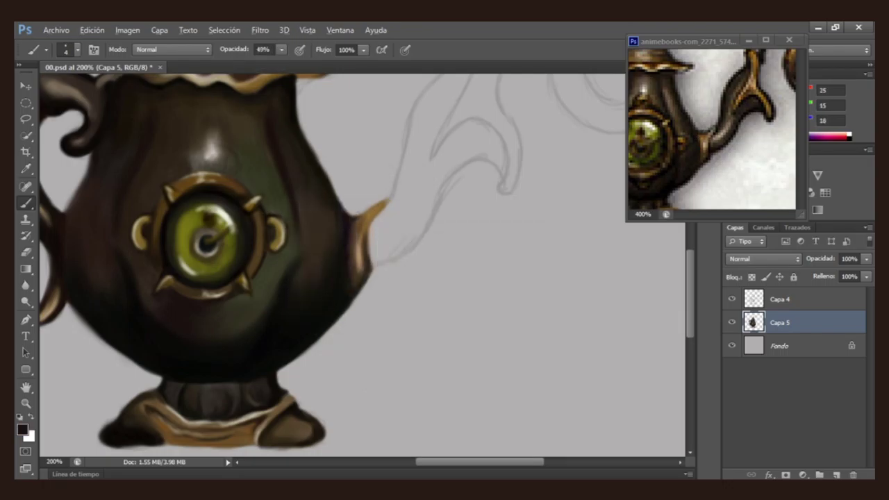
pyautogui.moveTo(347, 208); pyautogui.dragTo(303, 323)
pyautogui.press(']')
pyautogui.press(']')
pyautogui.press(']')
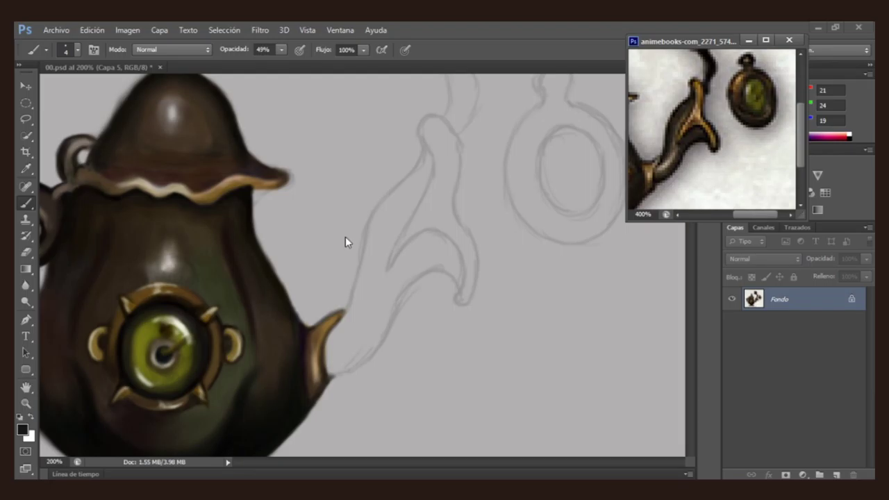
# Paint the spout's dark brown shape along the sketch at full opacity, then extend it with a size-6 brush.
pyautogui.rightClick(420, 219)
pyautogui.press('Return')
pyautogui.press('0')
pyautogui.moveTo(417, 174); pyautogui.dragTo(347, 323)
pyautogui.rightClick(455, 154)
pyautogui.write('6')
pyautogui.press('Return')
pyautogui.moveTo(426, 137); pyautogui.dragTo(406, 221)
# Add dark strokes lower on the spout with size-4 and size-8 brushes.
pyautogui.rightClick(425, 182)
pyautogui.write('4')
pyautogui.press('Return')
pyautogui.moveTo(404, 181); pyautogui.dragTo(346, 316)
pyautogui.rightClick(405, 196)
pyautogui.write('8')
pyautogui.press('Return')
pyautogui.moveTo(402, 222); pyautogui.dragTo(354, 323)
# Undo an accidental layer merge and darken the spout top with a sampled darker brown at size 4.
pyautogui.hotkey('ctrl', 'shift', 'e')
pyautogui.hotkey('ctrl', 'z')
pyautogui.rightClick(451, 153)
pyautogui.write('4')
pyautogui.press('Return')
pyautogui.keyDown('alt'); pyautogui.click(422, 139); pyautogui.keyUp('alt')
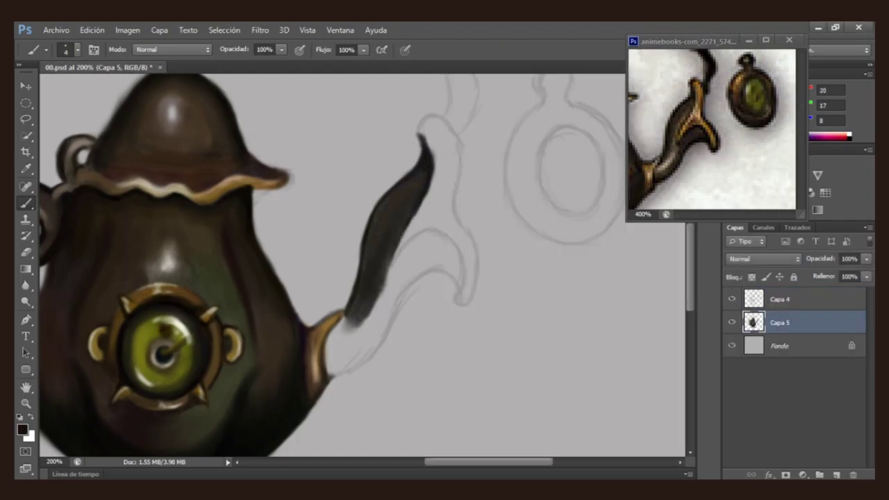
pyautogui.moveTo(281, 49); pyautogui.dragTo(255, 70)
pyautogui.moveTo(422, 150); pyautogui.dragTo(400, 229)
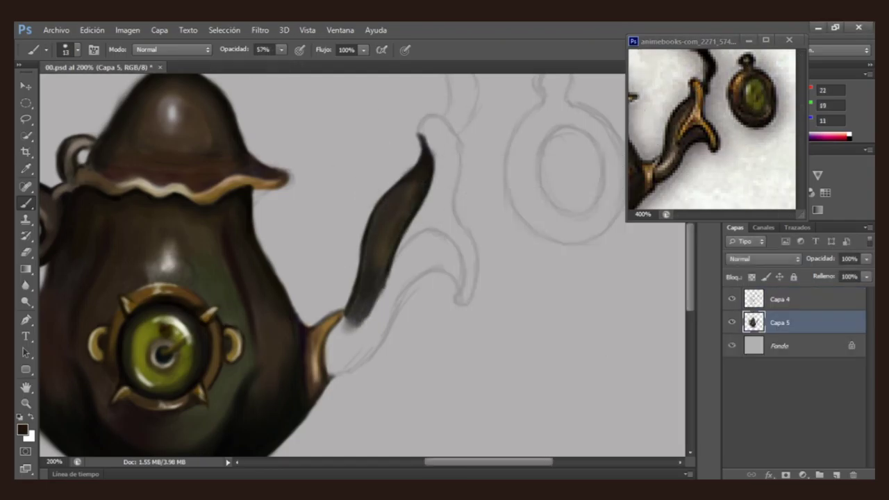
# Smooth the grey patch at the spout base with a smaller, full-opacity brush.
pyautogui.rightClick(408, 186)
pyautogui.press('Escape')
pyautogui.scroll(-2, 407, 186)
pyautogui.moveTo(388, 275)
pyautogui.mouseDown()
pyautogui.moveTo(333, 325)
pyautogui.moveTo(367, 291)
pyautogui.moveTo(340, 312)
pyautogui.mouseUp()
pyautogui.press('[')
pyautogui.press('[')
pyautogui.press('[')
pyautogui.press('0')
pyautogui.moveTo(380, 264)
pyautogui.mouseDown()
pyautogui.moveTo(341, 316)
pyautogui.moveTo(451, 208)
pyautogui.moveTo(460, 241)
pyautogui.mouseUp()
# At 47% opacity, sample near-black from the pot bottom, then paint a gold blob on the spout tip.
pyautogui.rightClick(439, 202)
pyautogui.press('Escape')
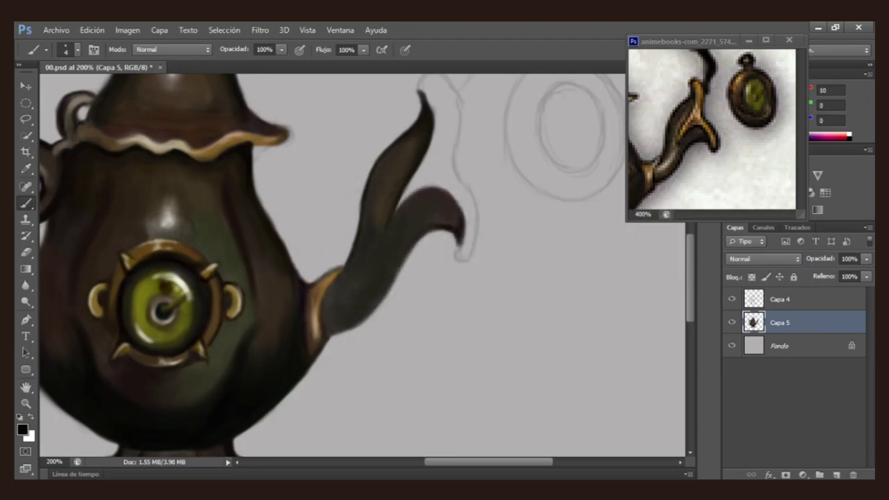
pyautogui.moveTo(281, 50); pyautogui.dragTo(248, 66)
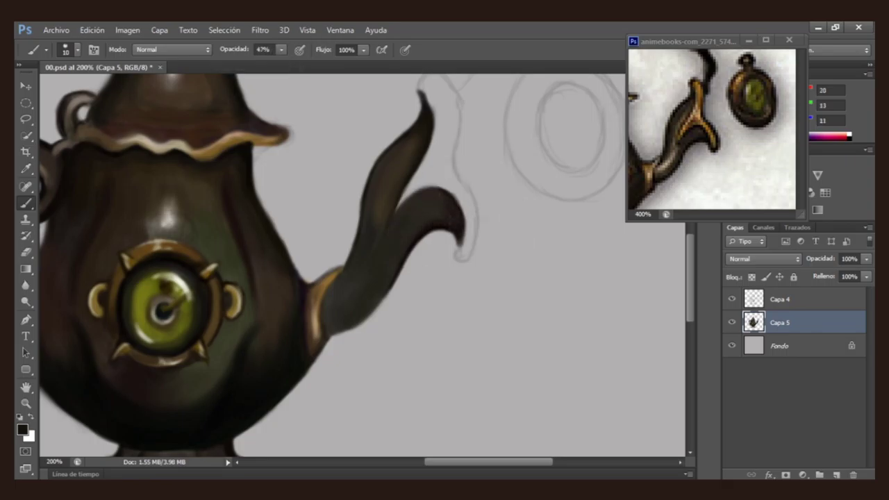
pyautogui.keyDown('alt'); pyautogui.click(220, 398); pyautogui.keyUp('alt')
pyautogui.press('[')
pyautogui.press('[')
pyautogui.press('[')
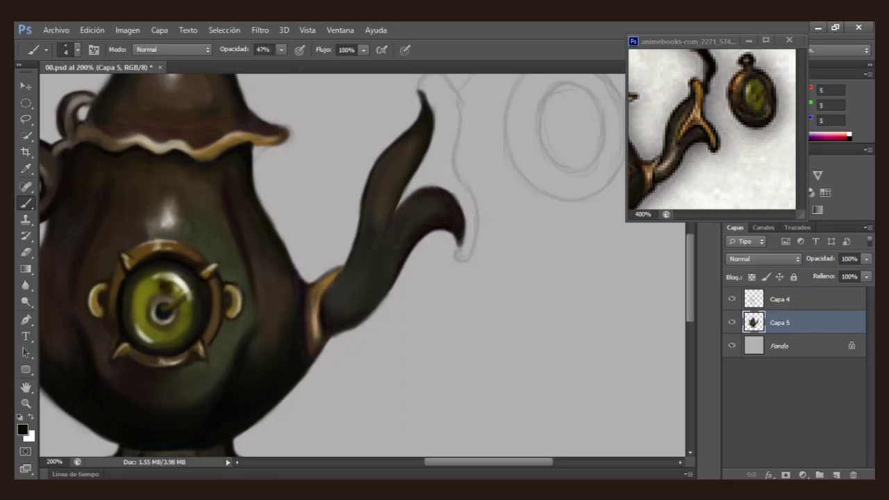
pyautogui.scroll(3, 361, 263)
pyautogui.keyDown('alt'); pyautogui.keyDown('shift'); pyautogui.rightClick(486, 208); pyautogui.keyUp('shift'); pyautogui.keyUp('alt')
pyautogui.moveTo(422, 170)
pyautogui.mouseDown()
pyautogui.moveTo(455, 221)
pyautogui.moveTo(456, 271)
pyautogui.mouseUp()
pyautogui.press('0')
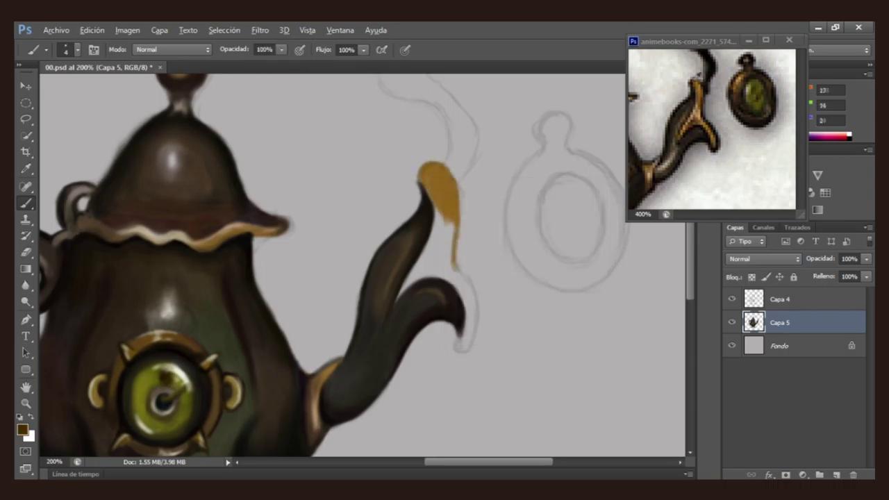
# Lengthen the gold drip down the spout and shade along it with dark brown at 50% opacity.
pyautogui.keyDown('alt'); pyautogui.click(425, 209); pyautogui.keyUp('alt')
pyautogui.moveTo(419, 167)
pyautogui.mouseDown()
pyautogui.moveTo(452, 229)
pyautogui.moveTo(434, 247)
pyautogui.mouseUp()
pyautogui.rightClick(453, 169)
pyautogui.press('5')
pyautogui.moveTo(444, 184)
pyautogui.mouseDown()
pyautogui.moveTo(455, 232)
pyautogui.moveTo(437, 269)
pyautogui.mouseUp()
# Paint sampled gold over the spout tip at full opacity.
pyautogui.keyDown('alt'); pyautogui.click(438, 194); pyautogui.keyUp('alt')
pyautogui.press('0')
pyautogui.moveTo(445, 215); pyautogui.dragTo(451, 285)
pyautogui.rightClick(456, 218)
pyautogui.moveTo(420, 229); pyautogui.dragTo(425, 278)
# Cover the gold drip's left edge with dark brown and shade the spout at half opacity.
pyautogui.keyDown('alt'); pyautogui.click(389, 291); pyautogui.keyUp('alt')
pyautogui.moveTo(432, 224); pyautogui.dragTo(407, 281)
pyautogui.moveTo(422, 247); pyautogui.dragTo(397, 303)
pyautogui.press('5')
pyautogui.moveTo(453, 189); pyautogui.dragTo(456, 257)
pyautogui.keyDown('alt'); pyautogui.click(396, 299); pyautogui.keyUp('alt')
pyautogui.moveTo(437, 198); pyautogui.dragTo(424, 268)
pyautogui.moveTo(435, 229); pyautogui.dragTo(410, 282)
# Repaint the spout tip with a size-10 brush at full opacity.
pyautogui.rightClick(464, 248)
pyautogui.write('10')
pyautogui.press('Return')
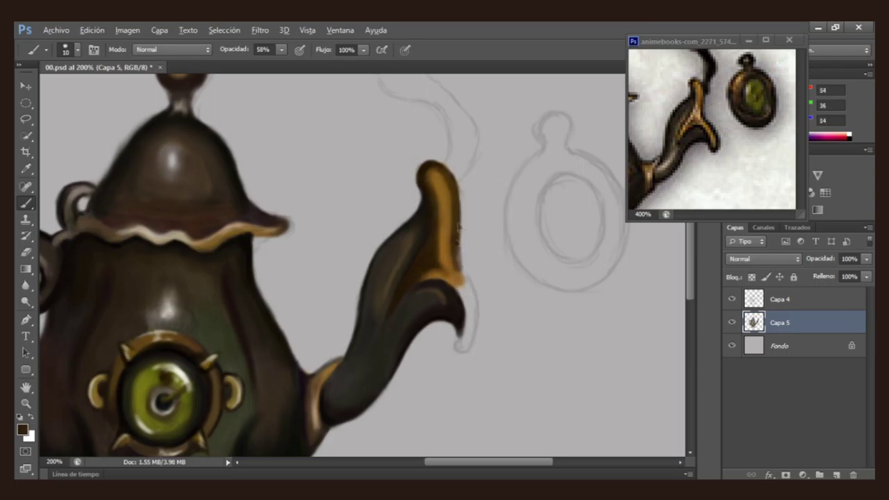
pyautogui.rightClick(464, 307)
pyautogui.press('Return')
pyautogui.moveTo(470, 305)
pyautogui.mouseDown()
pyautogui.moveTo(465, 250)
pyautogui.moveTo(456, 341)
pyautogui.mouseUp()
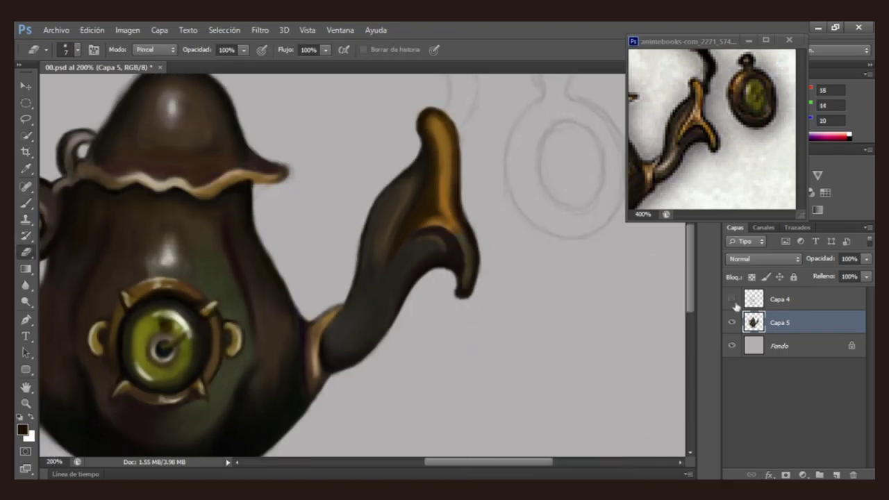
# Paint cream highlights on the spout's inner face, then shrink the brush to size 3.
pyautogui.moveTo(433, 264); pyautogui.dragTo(439, 303)
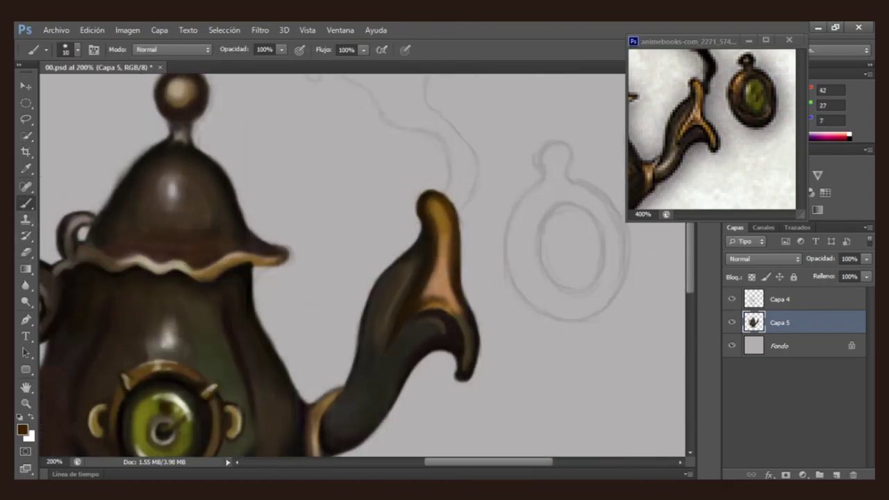
pyautogui.moveTo(445, 250); pyautogui.dragTo(448, 303)
pyautogui.rightClick(495, 203)
pyautogui.press('Escape')
pyautogui.rightClick(431, 256)
pyautogui.press('Escape')
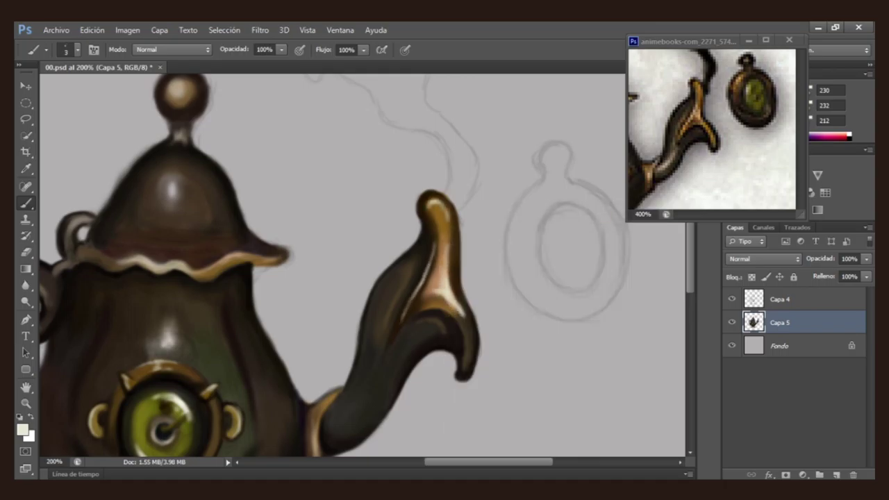
# Sample a grey and streak a grey highlight along the spout after adjusting opacity and size.
pyautogui.scroll(-3, 446, 214)
pyautogui.rightClick(396, 313)
pyautogui.press('Escape')
pyautogui.press('2')
pyautogui.moveTo(334, 351)
pyautogui.mouseDown()
pyautogui.moveTo(376, 309)
pyautogui.moveTo(342, 345)
pyautogui.mouseUp()
pyautogui.rightClick(381, 286)
pyautogui.press('Escape')
pyautogui.press('0')
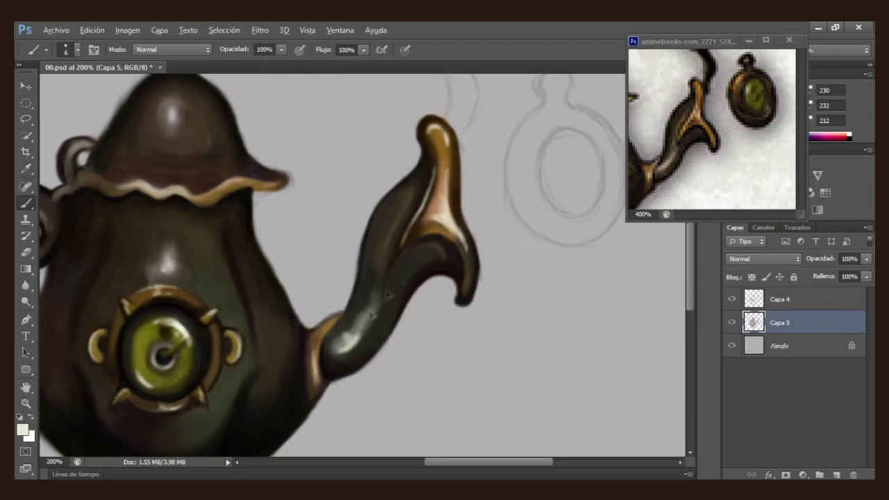
pyautogui.keyDown('alt'); pyautogui.click(346, 341); pyautogui.keyUp('alt')
pyautogui.rightClick(431, 293)
pyautogui.press('Escape')
pyautogui.moveTo(431, 292); pyautogui.dragTo(288, 368)
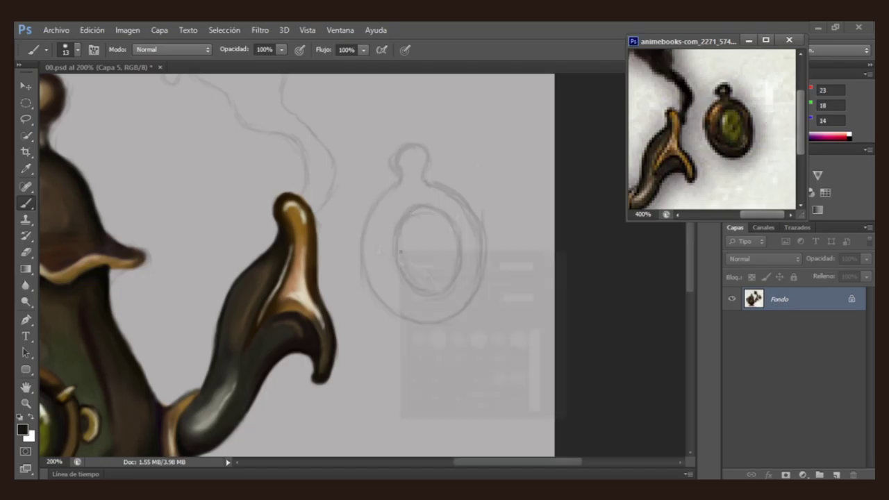
# Paint thick dark brown strokes along the ring's bottom, underside, right side and left side.
pyautogui.moveTo(382, 285); pyautogui.dragTo(473, 263)
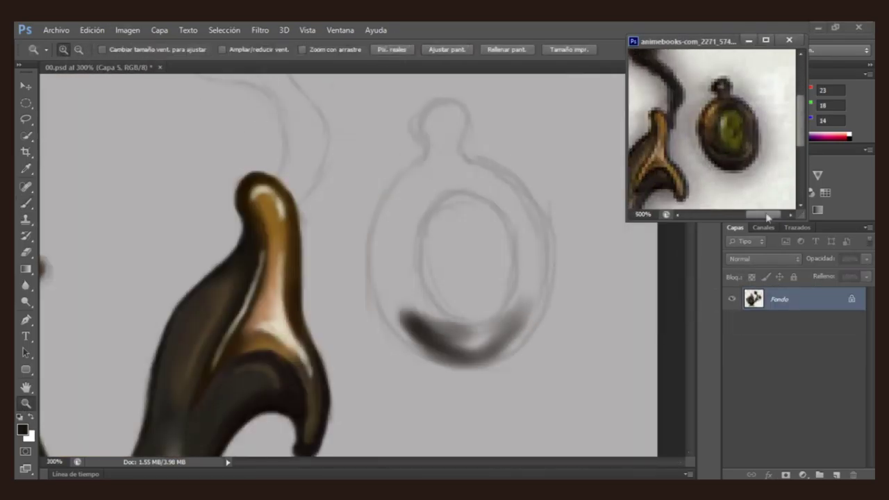
pyautogui.rightClick(517, 230)
pyautogui.moveTo(406, 326); pyautogui.dragTo(494, 335)
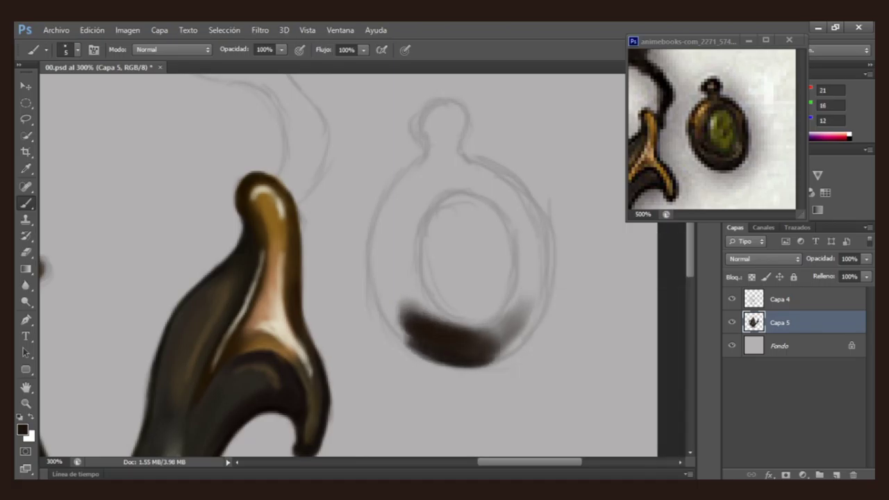
pyautogui.rightClick(488, 217)
pyautogui.moveTo(416, 326); pyautogui.dragTo(535, 243)
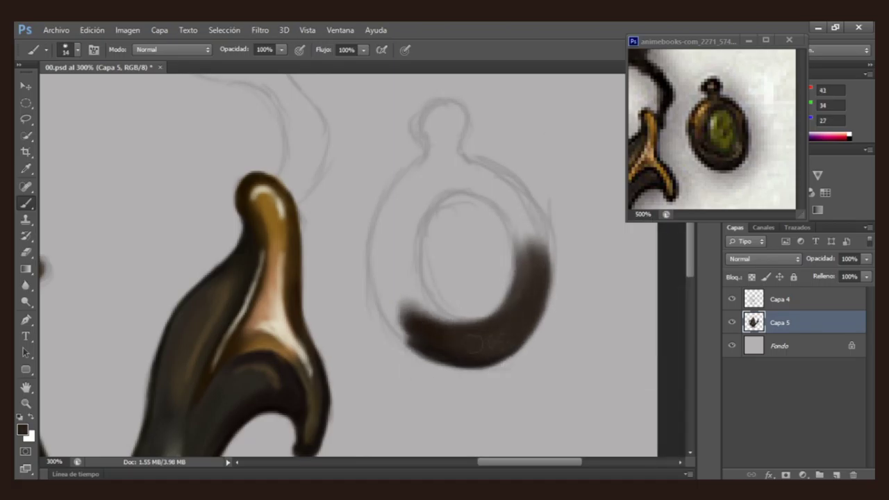
pyautogui.moveTo(410, 326); pyautogui.dragTo(379, 236)
pyautogui.moveTo(417, 323); pyautogui.dragTo(385, 212)
pyautogui.rightClick(460, 291)
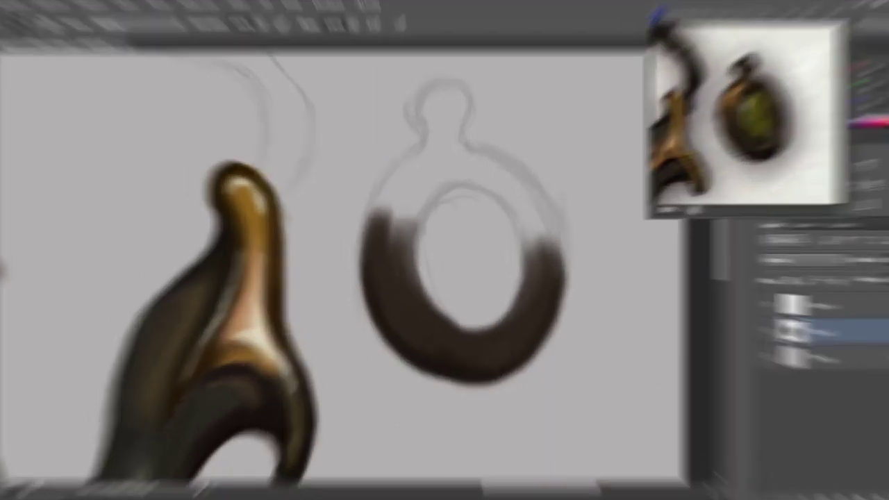